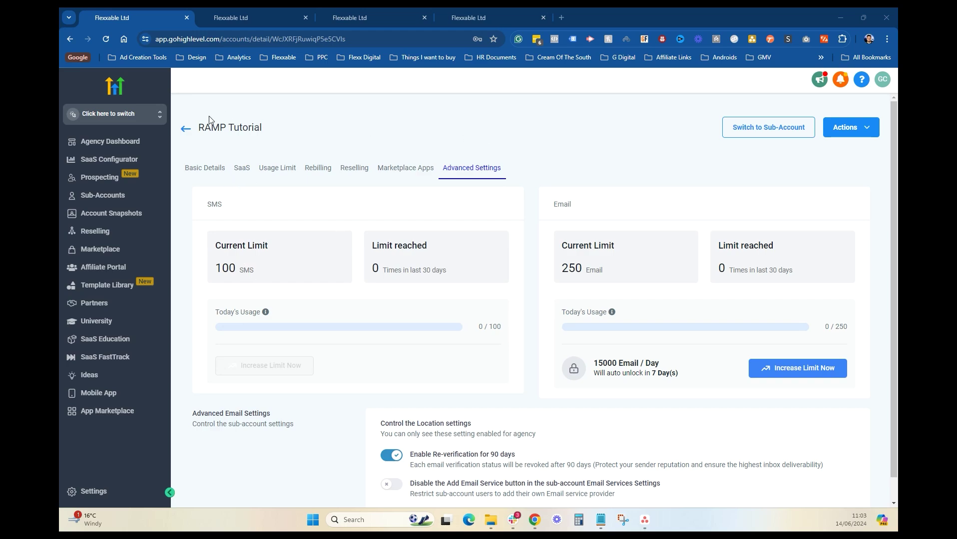
double_click(226, 269)
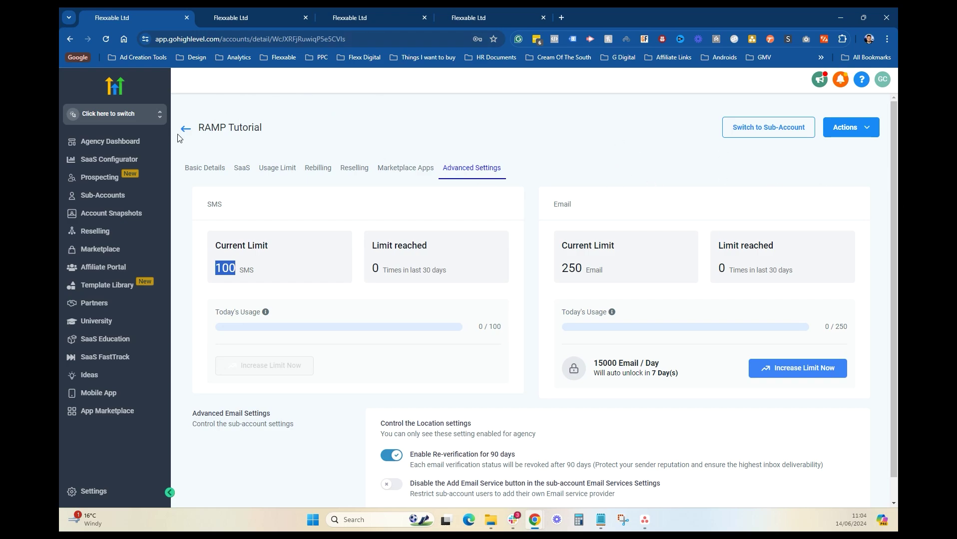
left_click(848, 134)
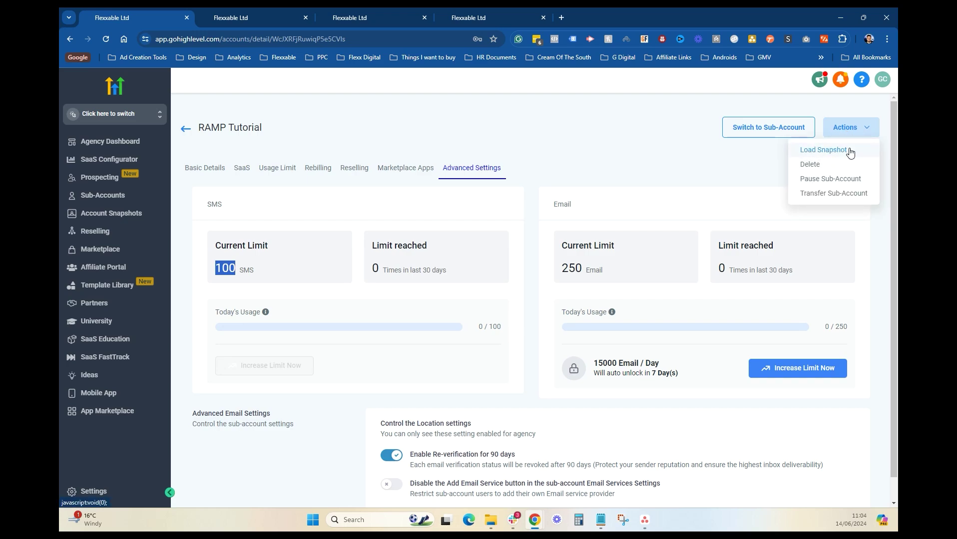
left_click(824, 149)
left_click(418, 228)
type("famp")
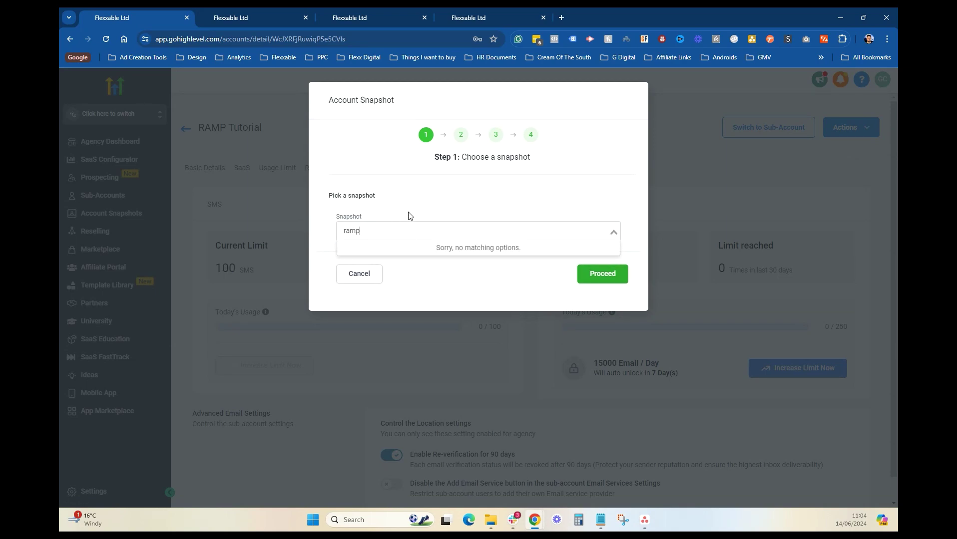
key("ctrl+a")
key("BackSpace")
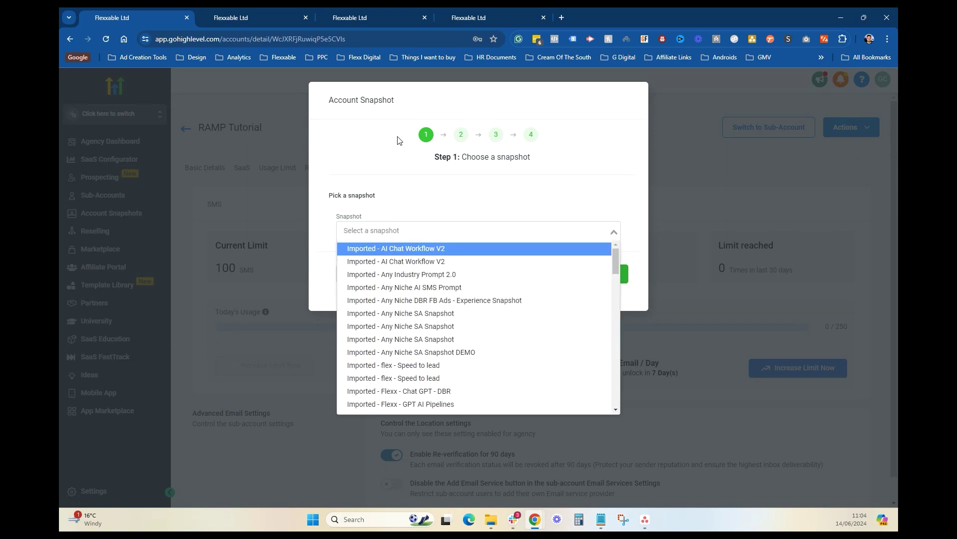
left_click(254, 110)
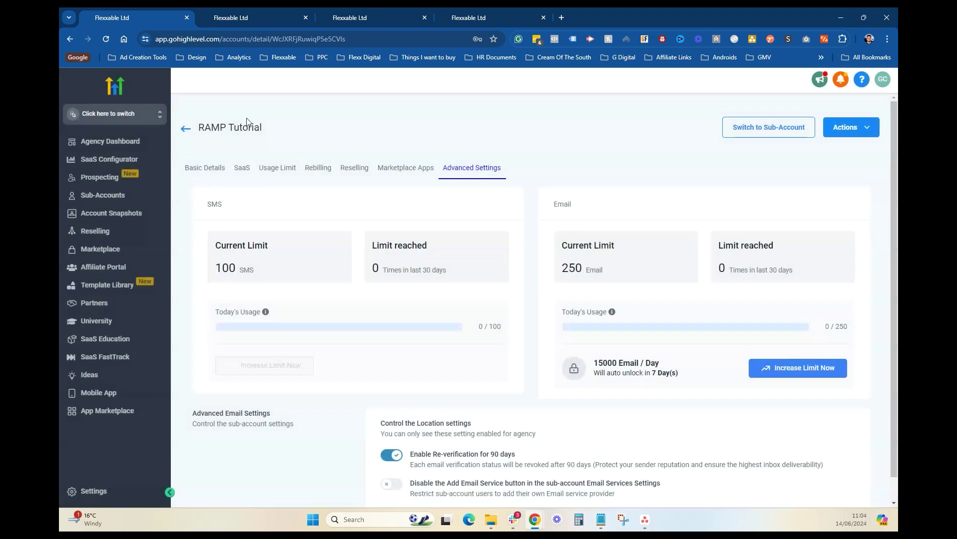
Step: Find 'pay' in Sub-Accounts and open Pay Per Lead Ninjas' Advanced Settings showing the 20000 SMS limit
left_click(186, 128)
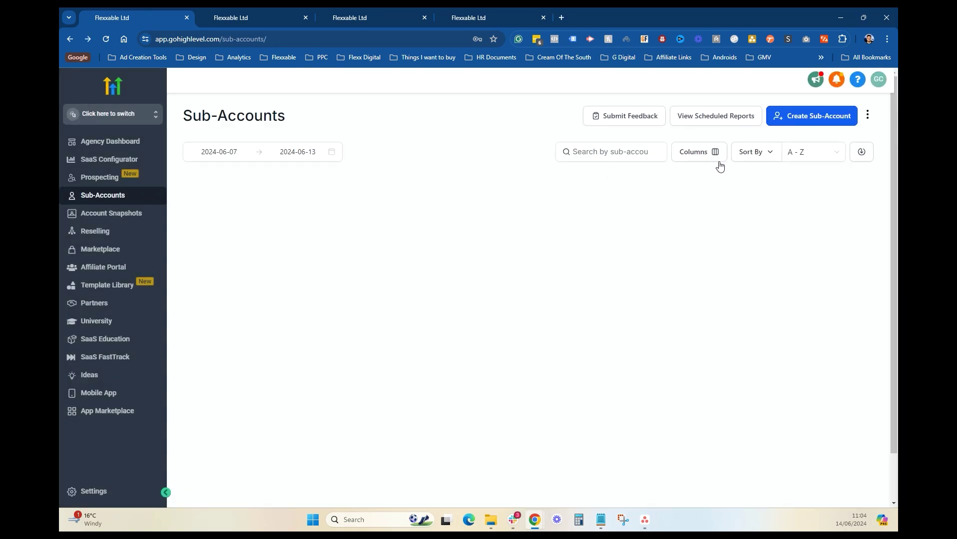
left_click(619, 157)
type("pay per")
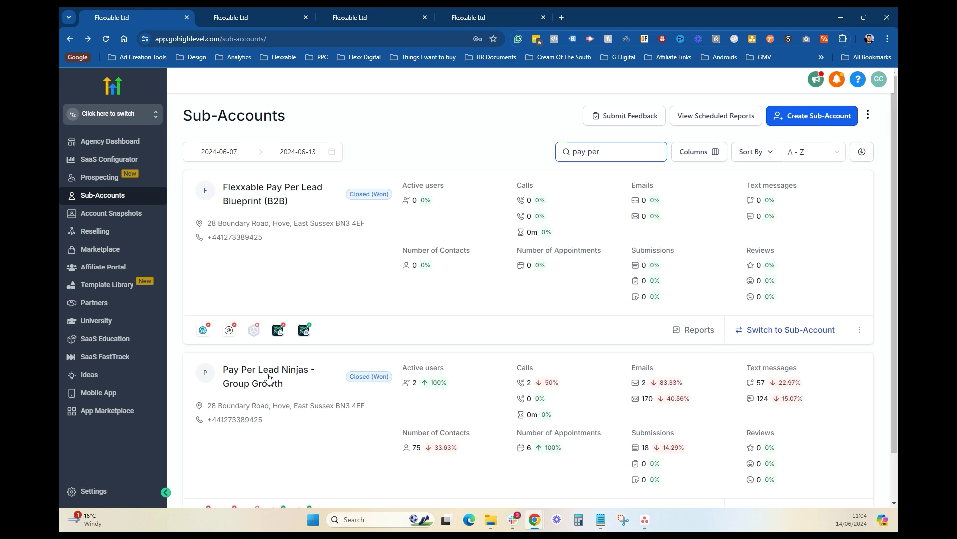
left_click(268, 378)
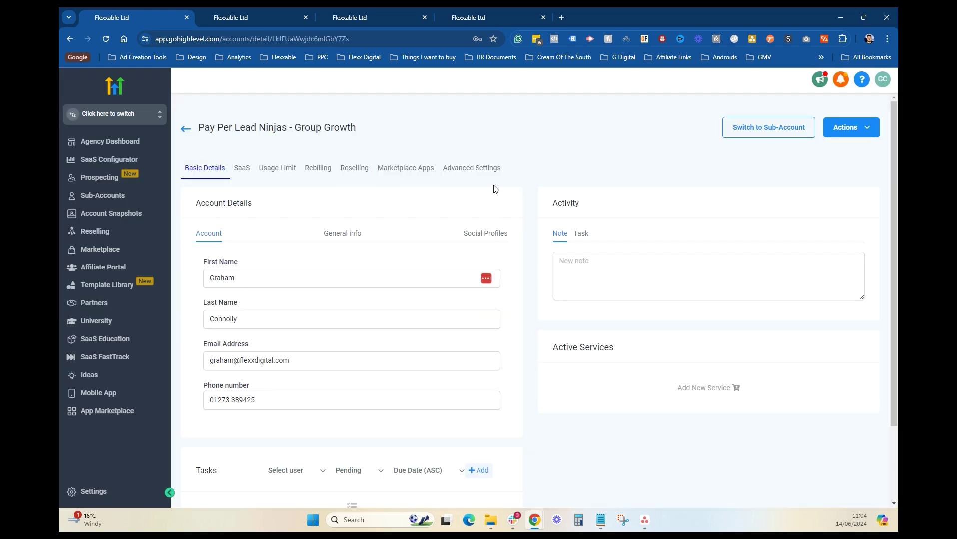
left_click(489, 176)
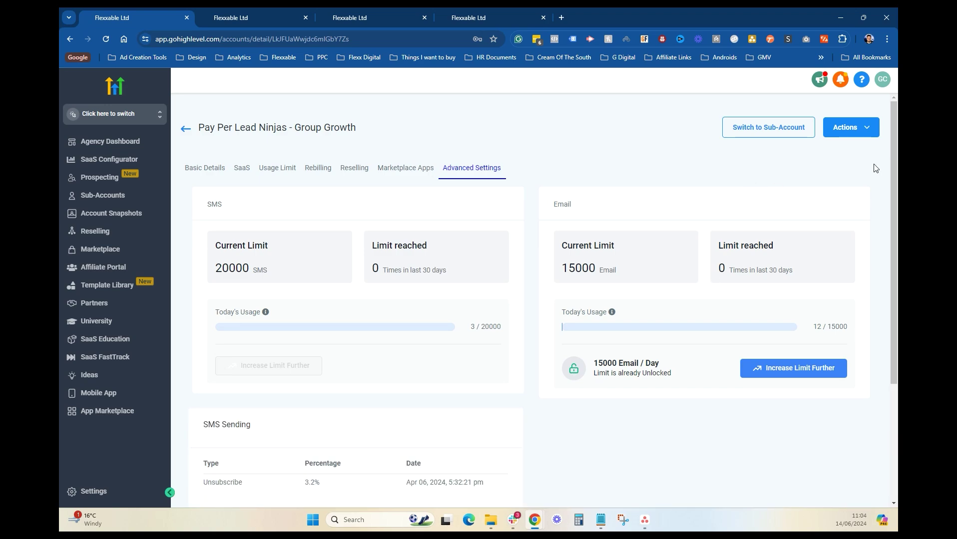
Step: Start loading the Own - Ramp Tutorial snapshot into this sub-account
left_click(870, 132)
left_click(848, 156)
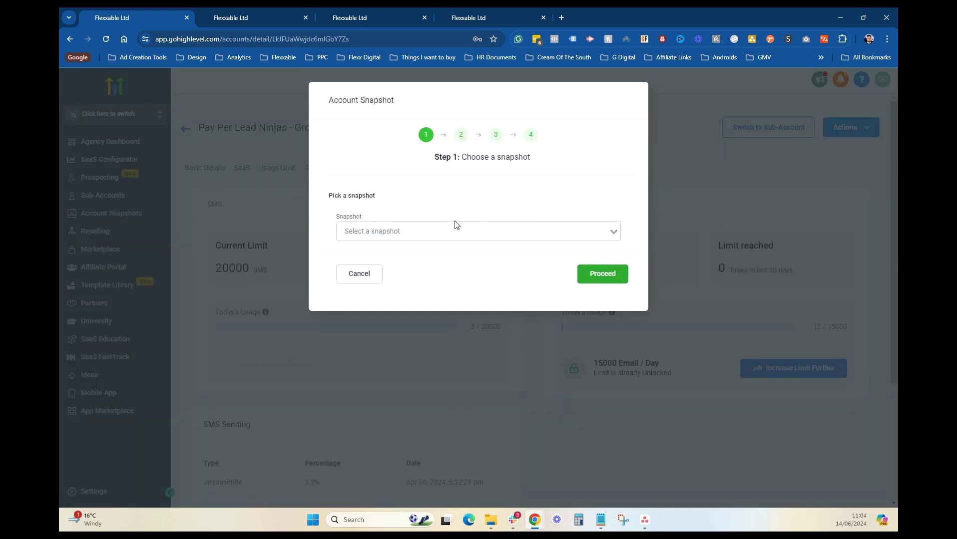
left_click(447, 226)
type("ramp")
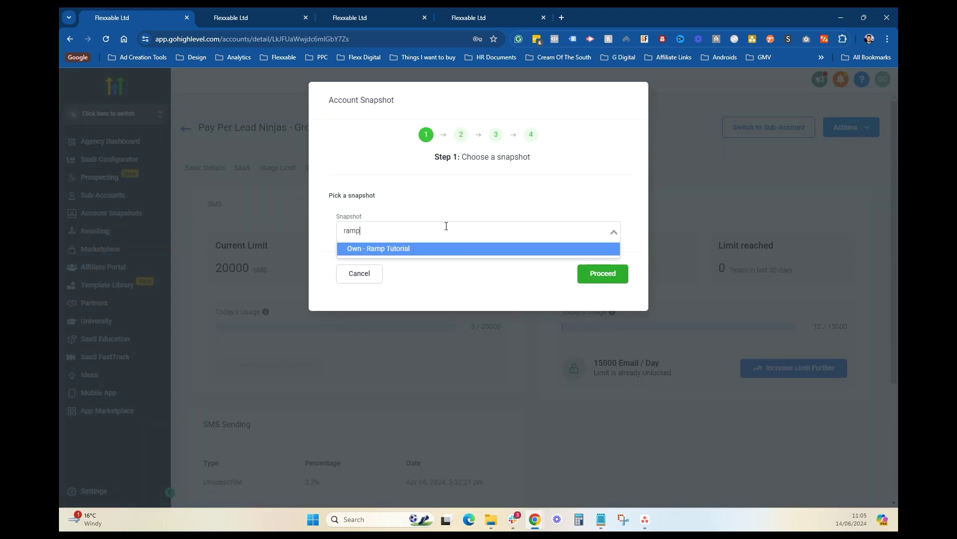
left_click(437, 250)
left_click(582, 274)
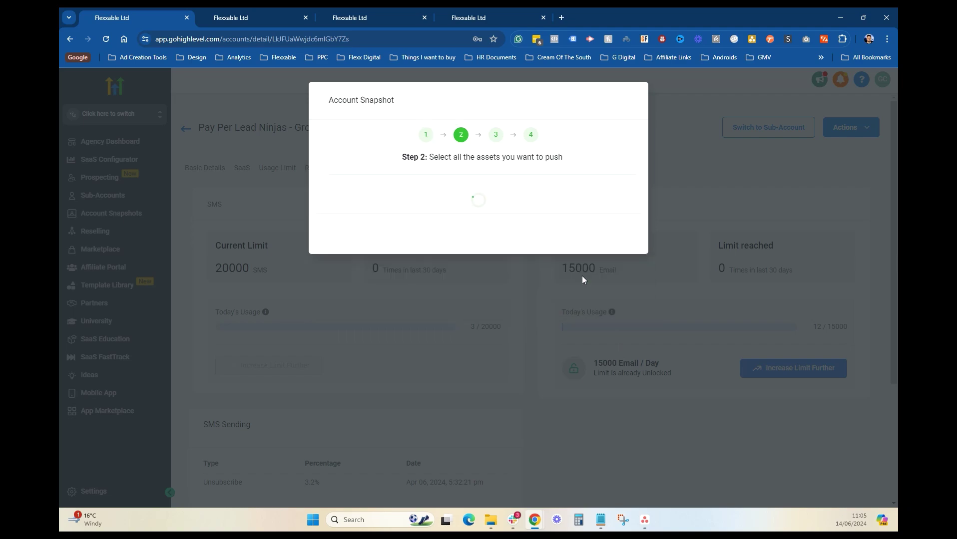
Step: Skip custom fields, dashboards and review settings, review conflicts, then cancel the snapshot load
left_click(550, 223)
left_click(550, 247)
left_click(549, 271)
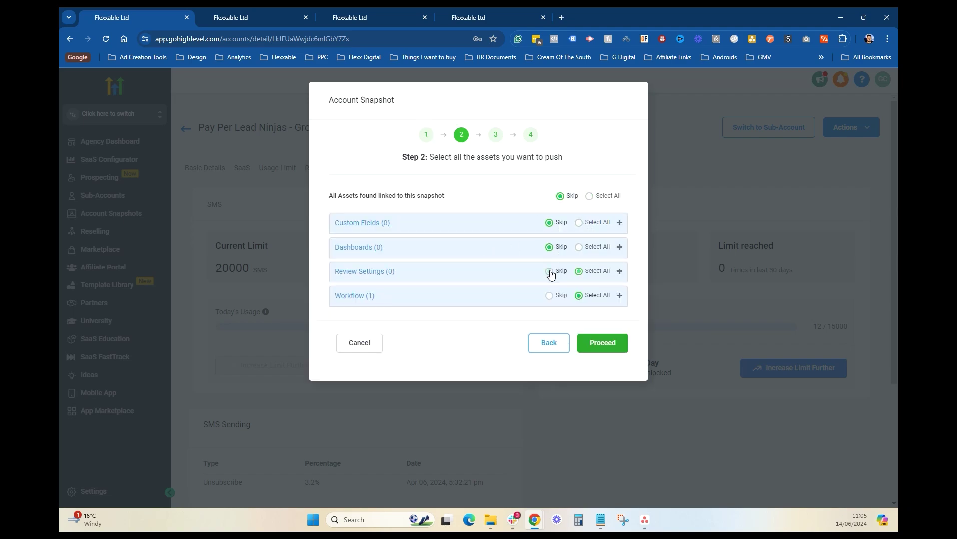
left_click(600, 345)
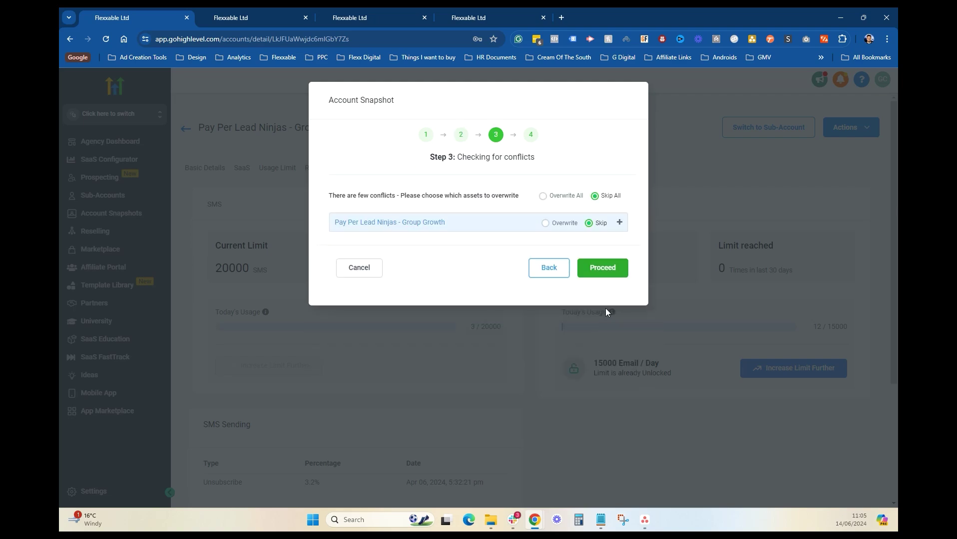
left_click(619, 223)
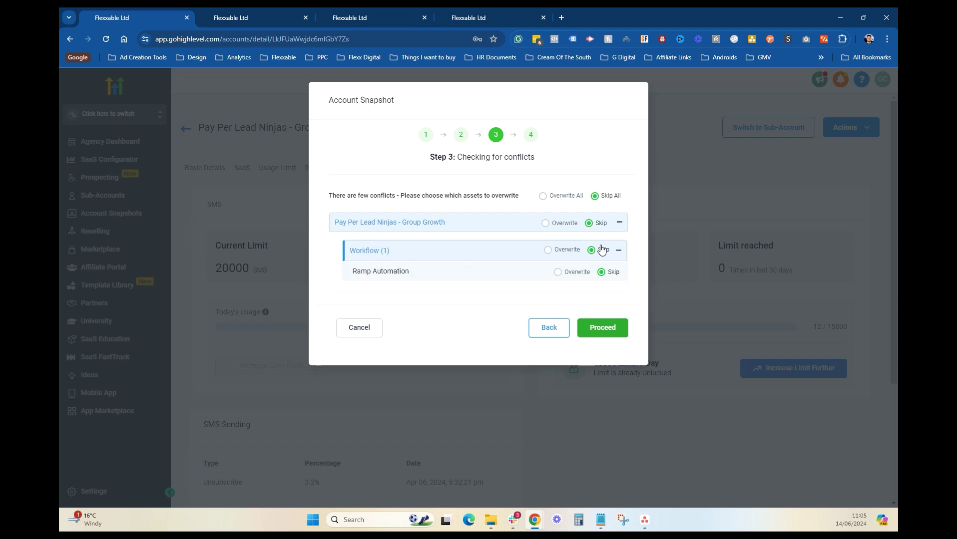
left_click(619, 223)
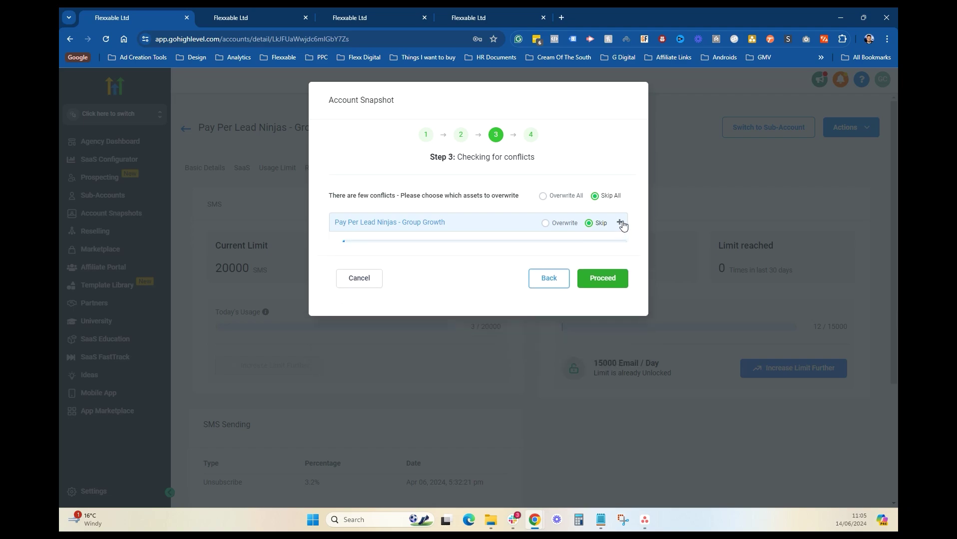
left_click(362, 270)
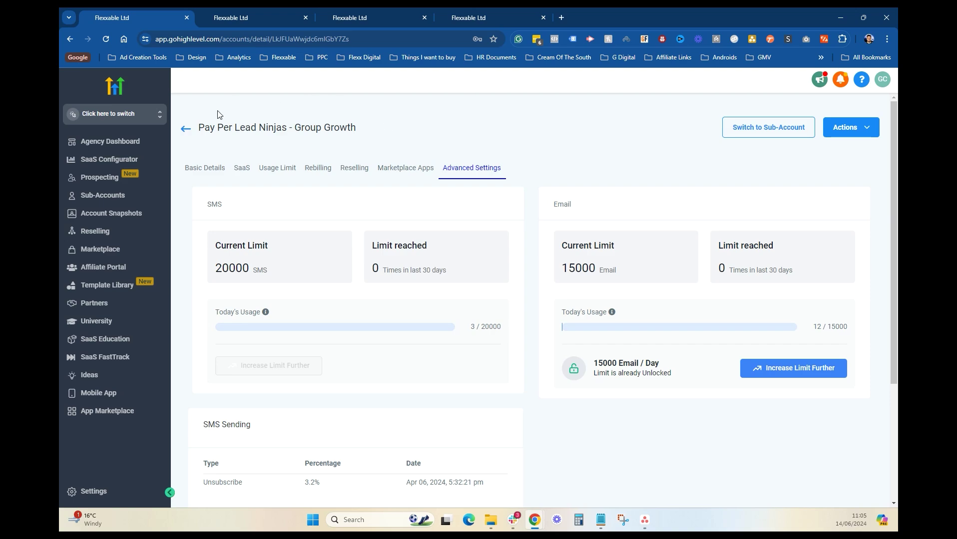
Step: Open and scroll through the RAMP Tutorial sub-account's Ramp Automation workflow
left_click(186, 18)
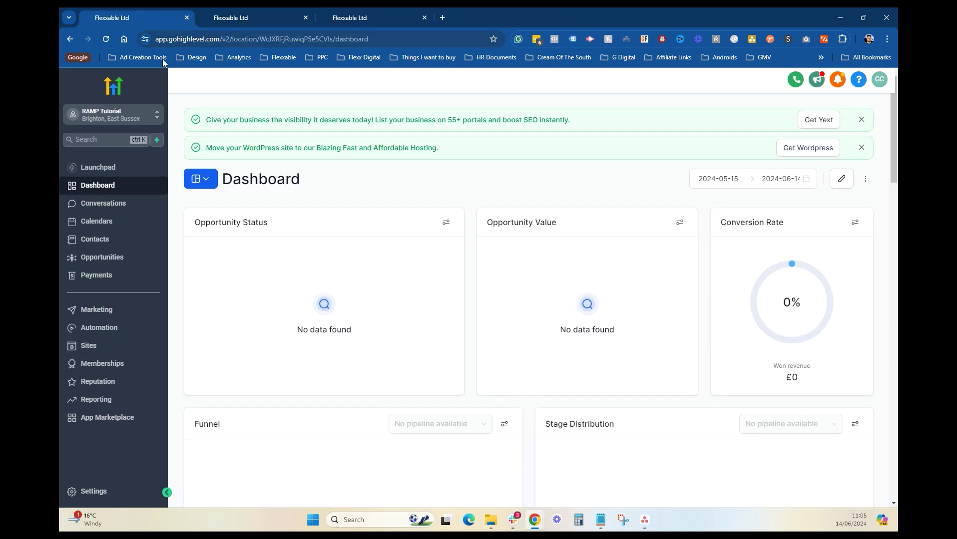
left_click(127, 331)
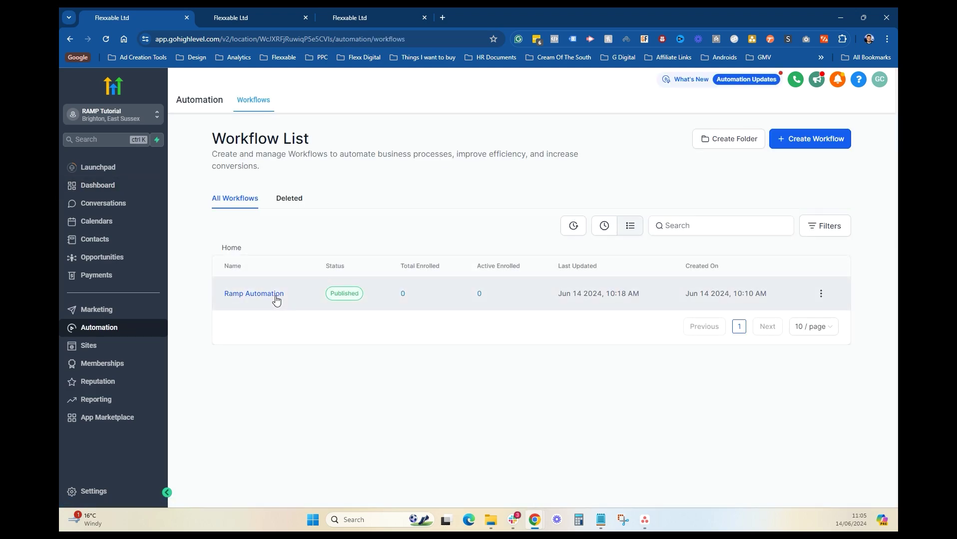
left_click(274, 298)
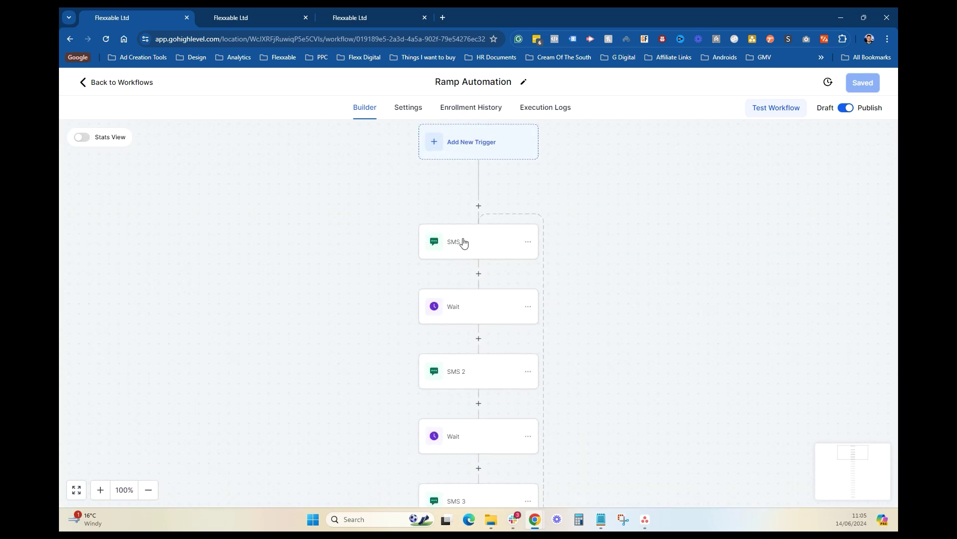
scroll(488, 382, "down", 12)
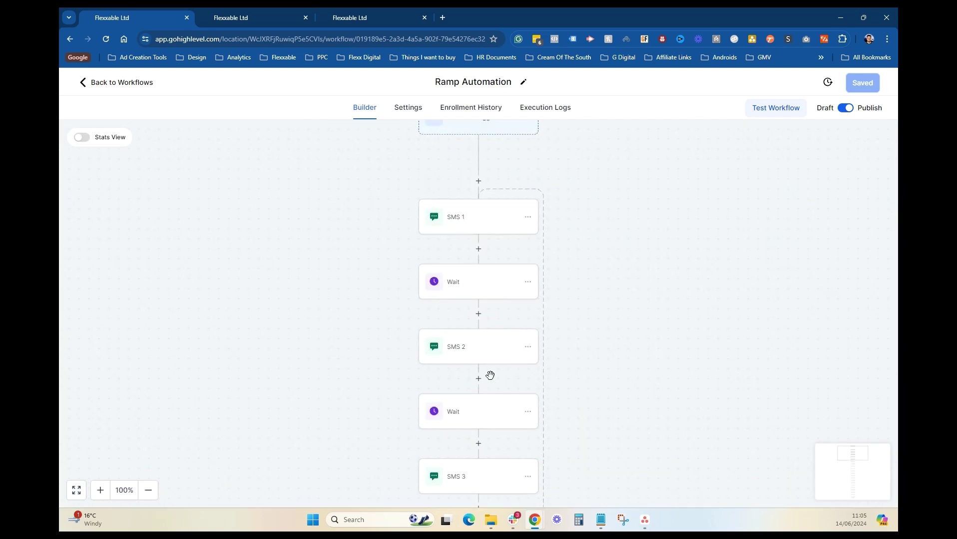
scroll(490, 355, "down", 9)
scroll(453, 392, "down", 3)
scroll(463, 274, "up", 20)
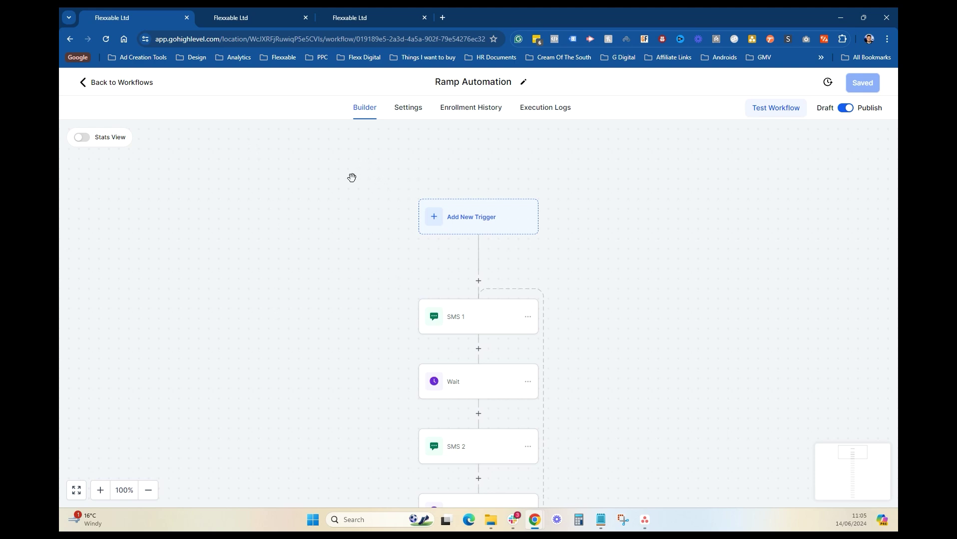
Step: Open the Ramp Automation workflow in the other sub-account's tab
left_click(240, 16)
left_click(131, 330)
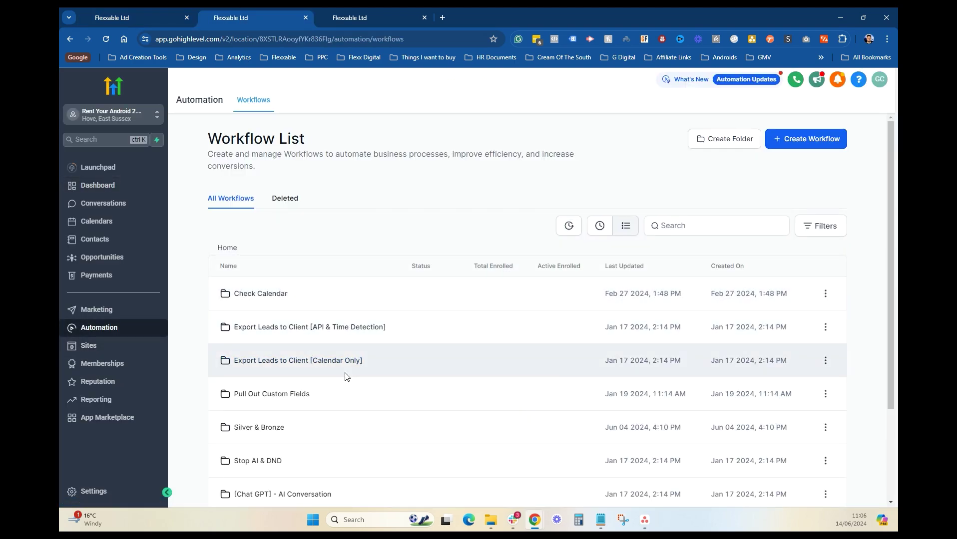
scroll(344, 376, "down", 3)
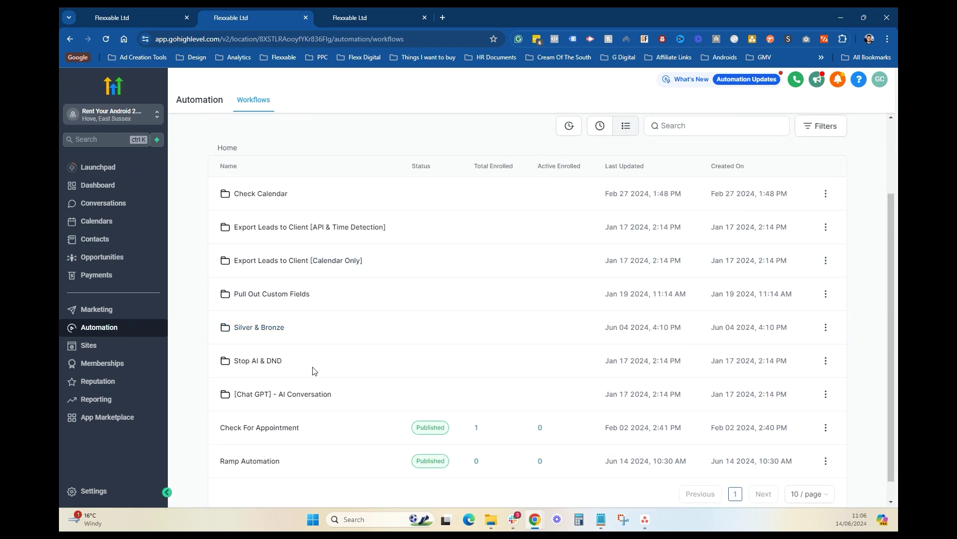
left_click(265, 465)
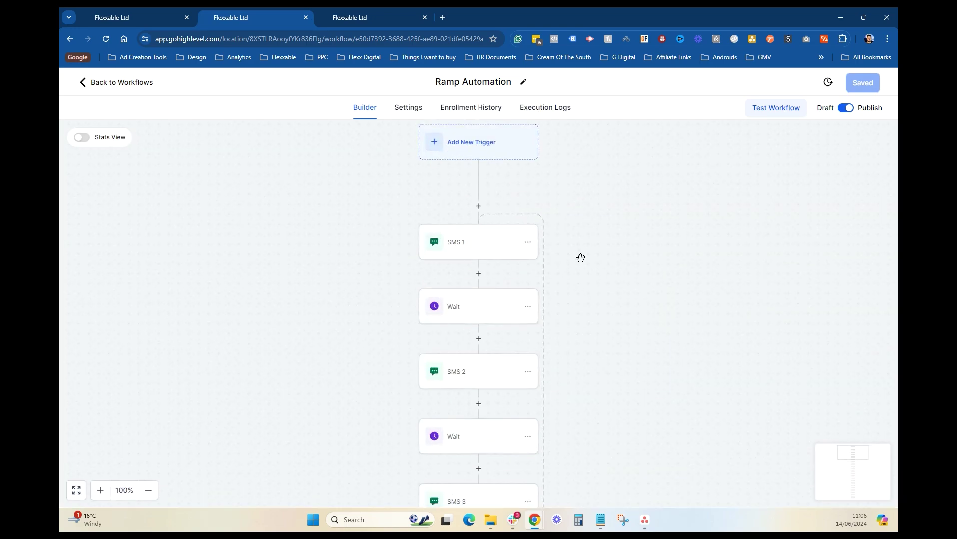
Step: Open Pay Per Lead Ninjas' Phone Numbers settings and select the UK mobile number's digits
left_click(395, 12)
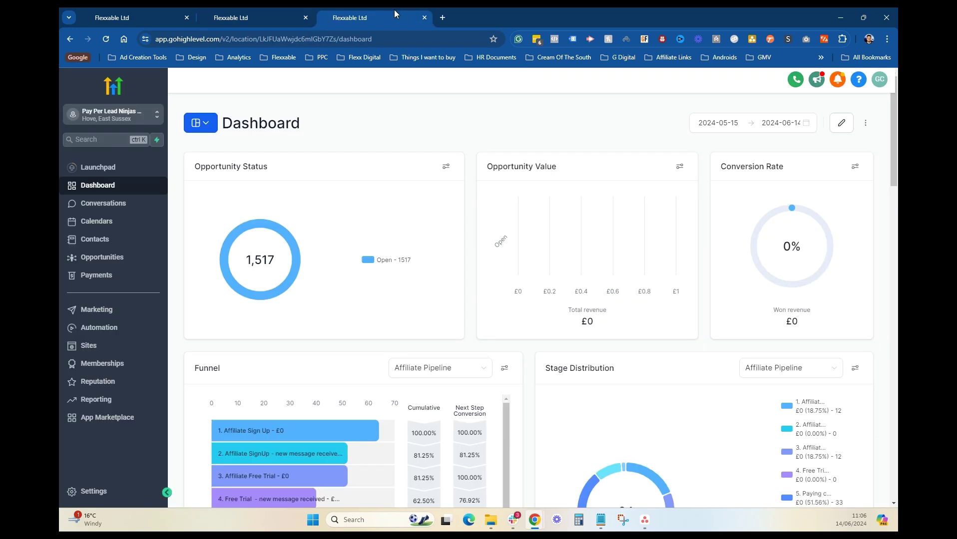
left_click(129, 333)
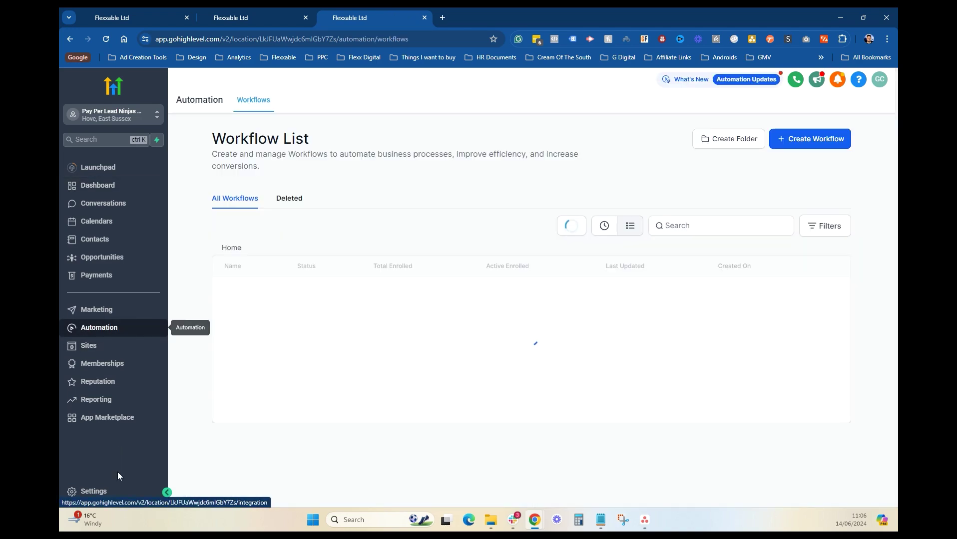
left_click(94, 492)
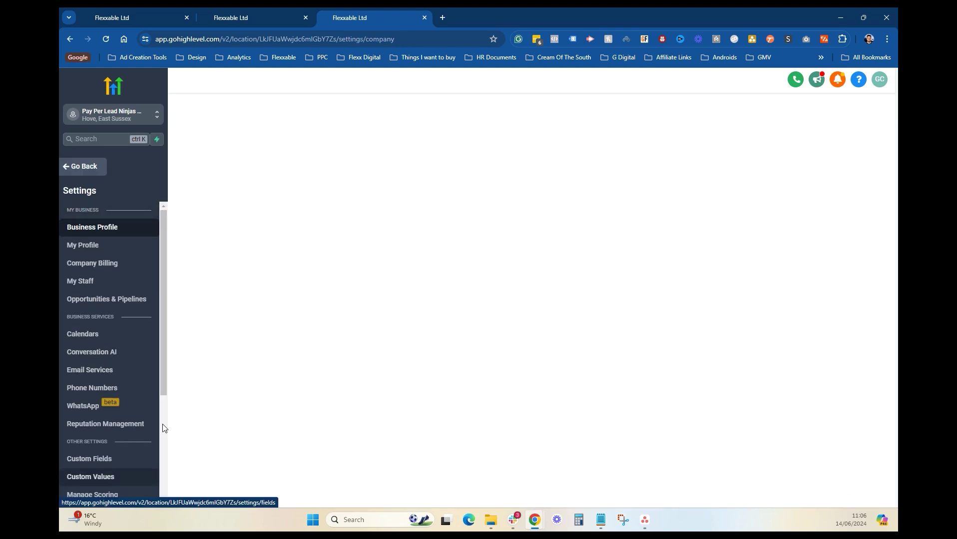
left_click(144, 386)
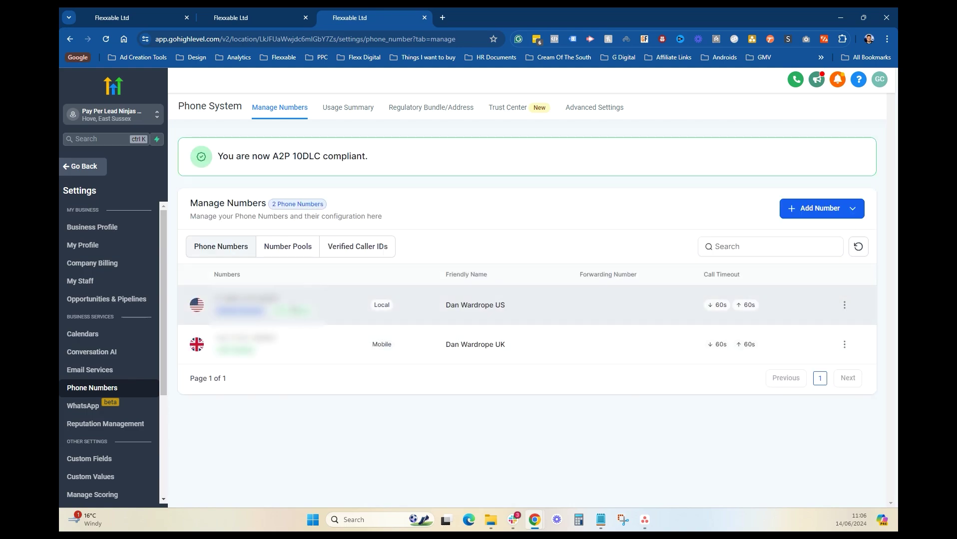
left_click_drag(281, 339, 210, 340)
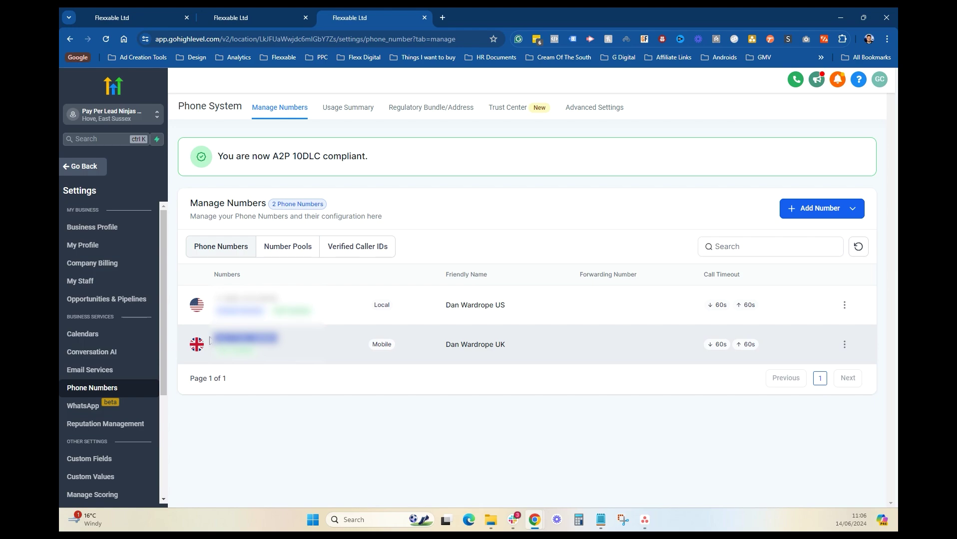
Step: Go from the Ramp Automation builder to Contacts and start a new contact
left_click(244, 18)
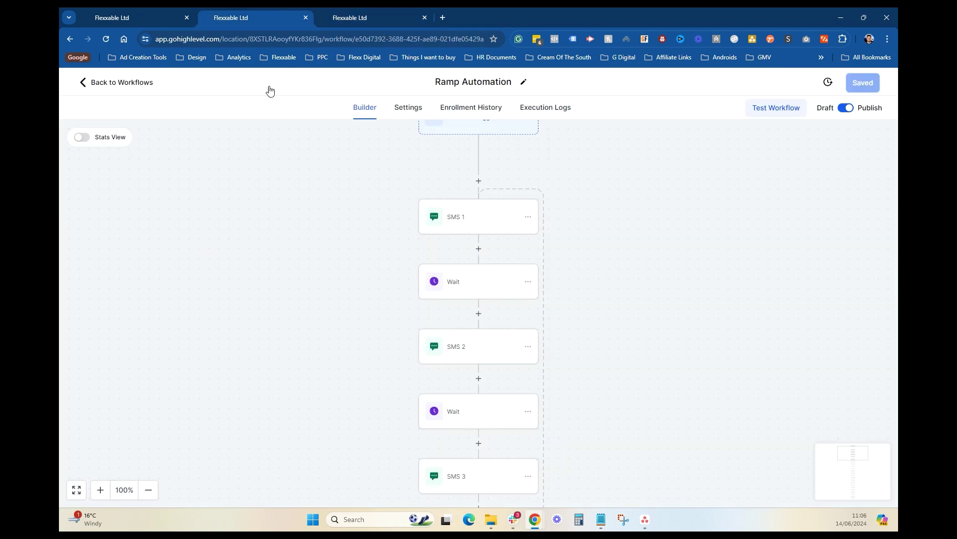
left_click(112, 88)
left_click(115, 244)
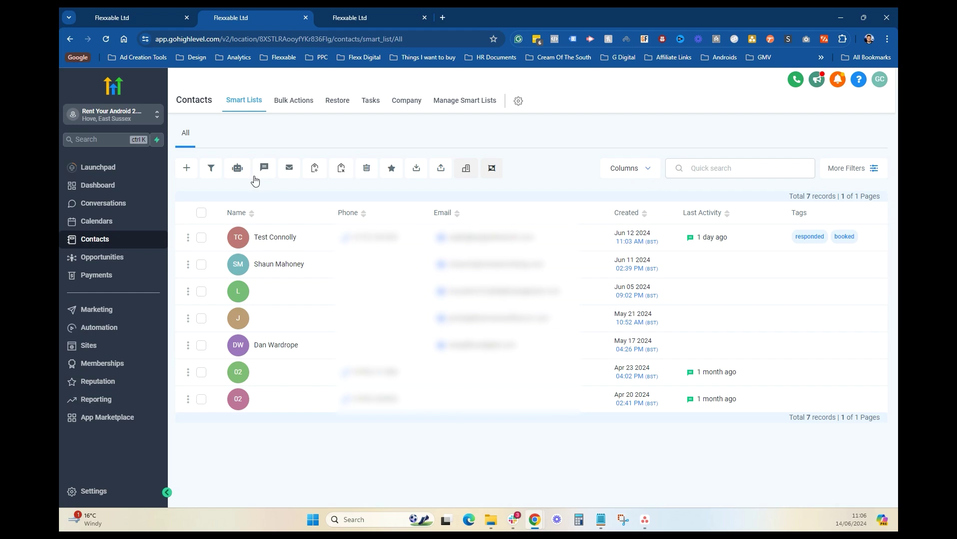
left_click(186, 168)
Step: Save contact 'Test Con' with an email address, then select the older test contact
left_click(398, 261)
type("Test")
key("Tab")
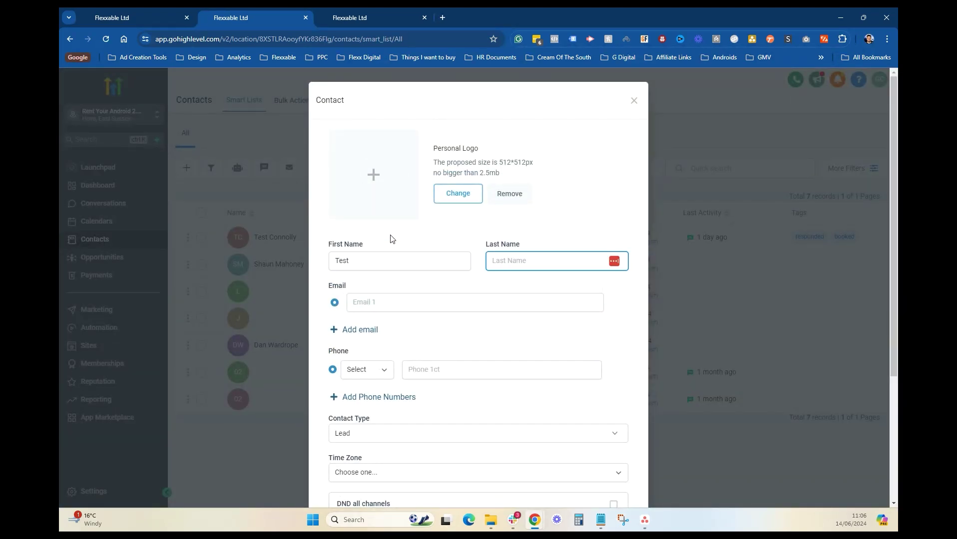
type("Connolly")
left_click(376, 302)
left_click(549, 375)
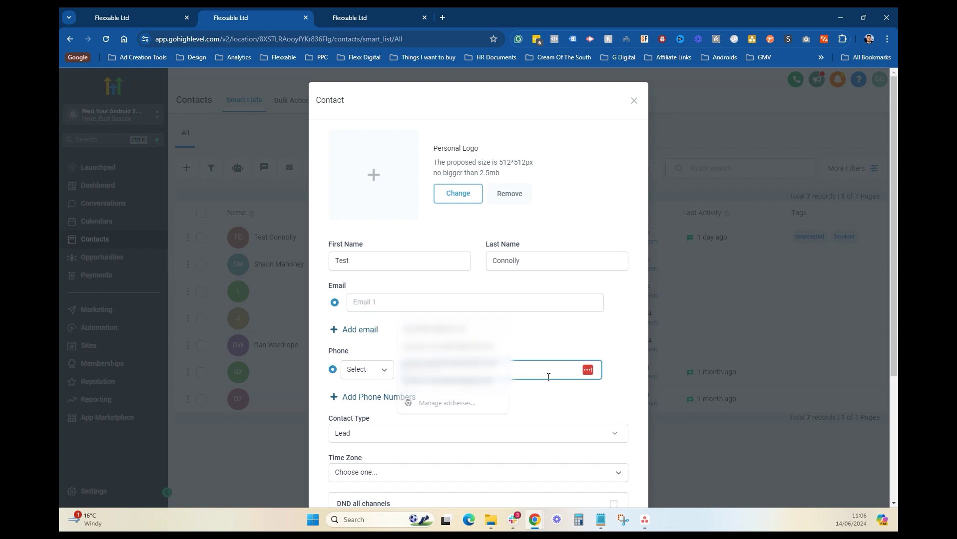
left_click(431, 301)
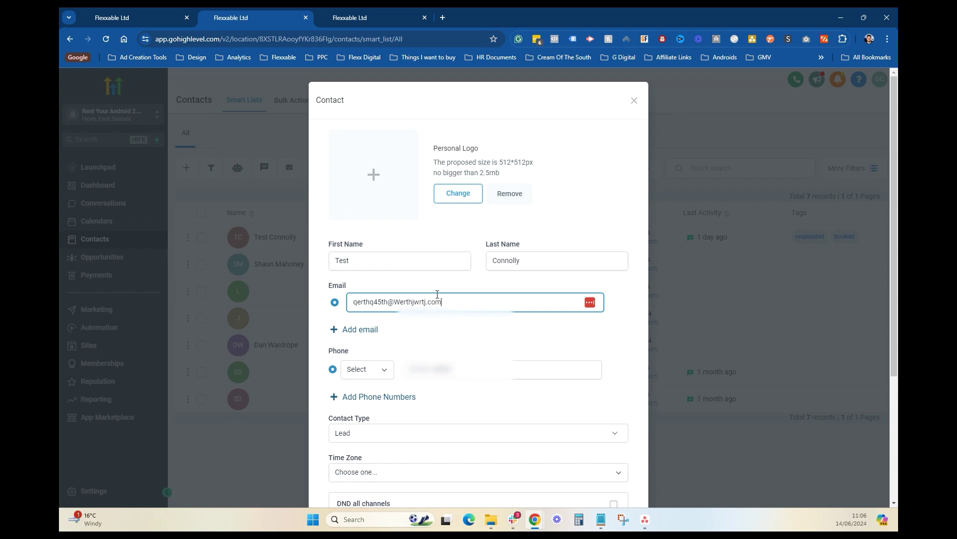
scroll(499, 375, "down", 4)
left_click(605, 465)
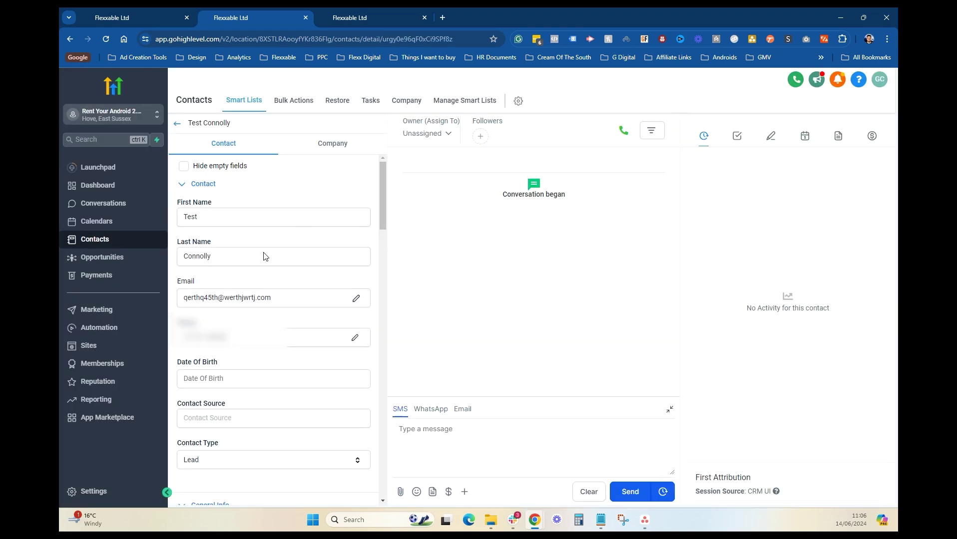
left_click(177, 125)
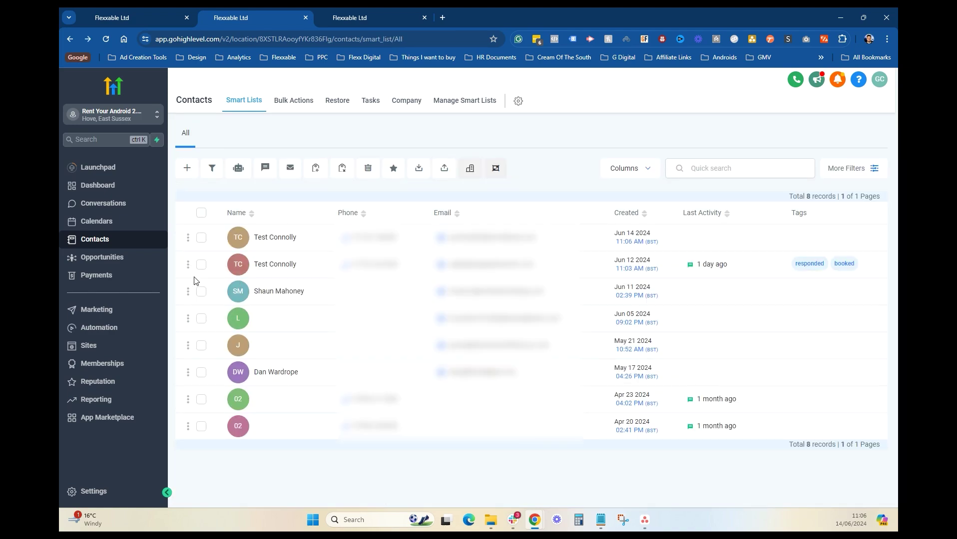
left_click(201, 264)
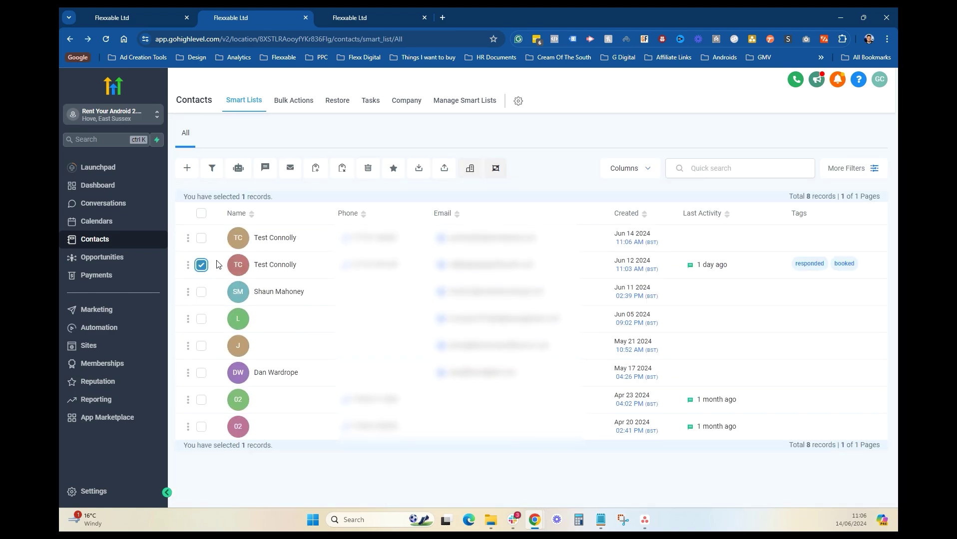
Step: Delete the older test contact, then scroll the workflow list down to Ramp Automation
left_click(368, 170)
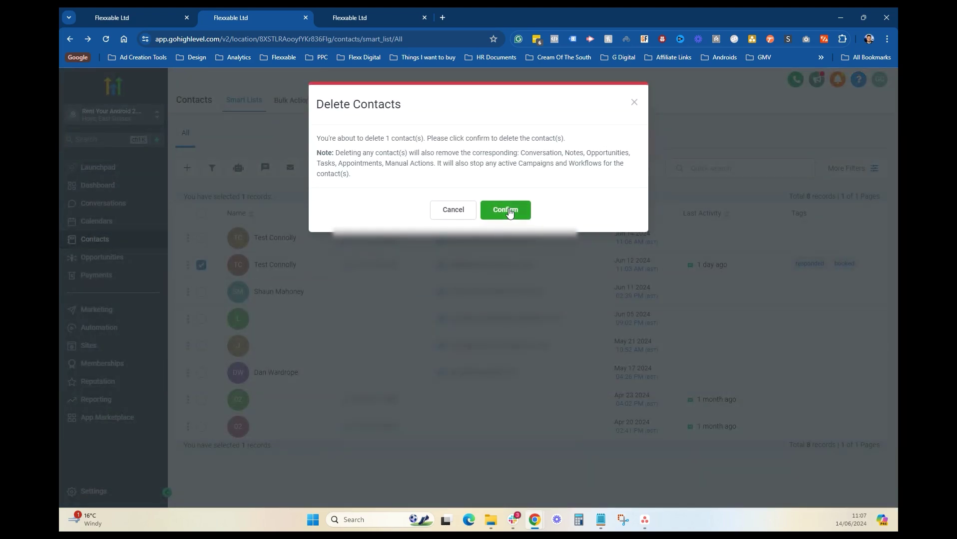
left_click(509, 210)
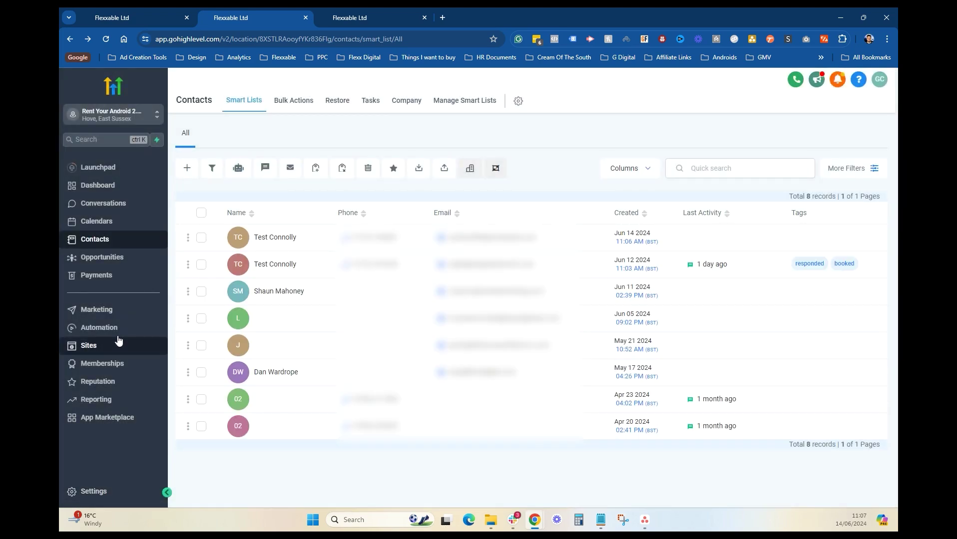
left_click(117, 332)
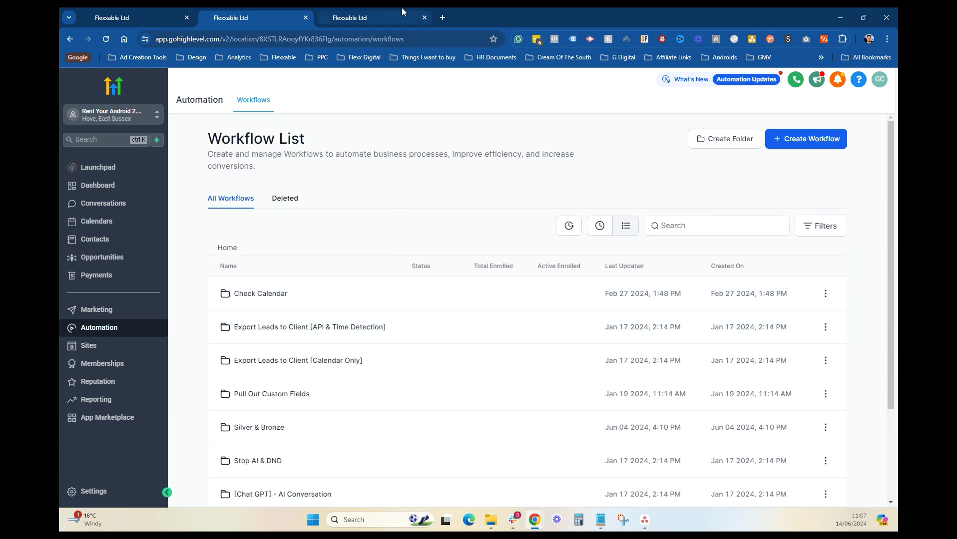
left_click(382, 9)
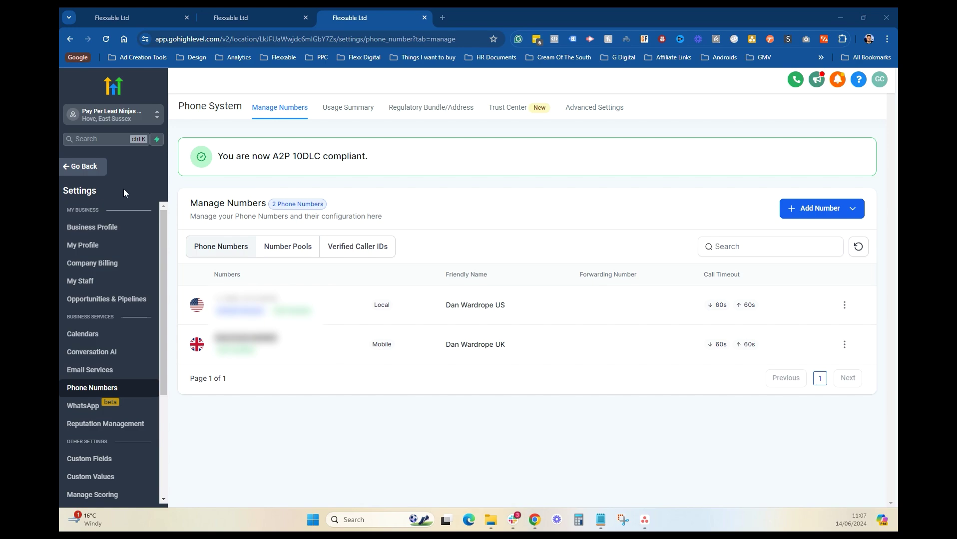
left_click(224, 11)
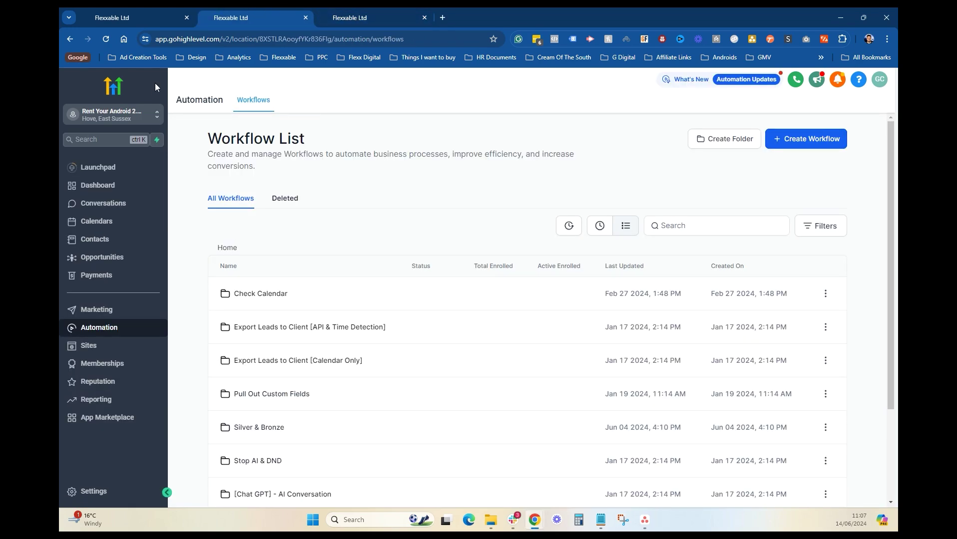
scroll(295, 379, "down", 3)
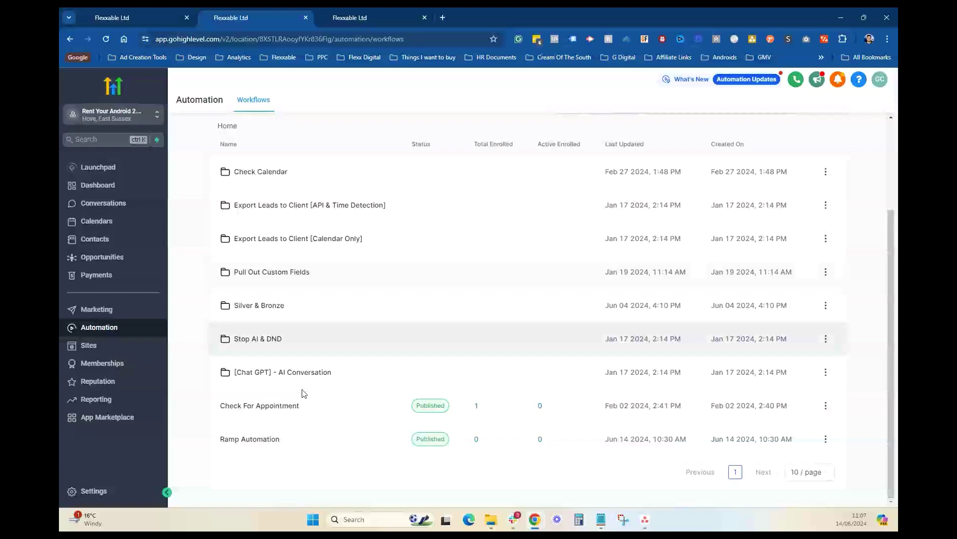
Step: Run a Ramp Automation workflow test on the new test contact, then return to Pay Per Lead Ninjas' phone numbers
left_click(266, 435)
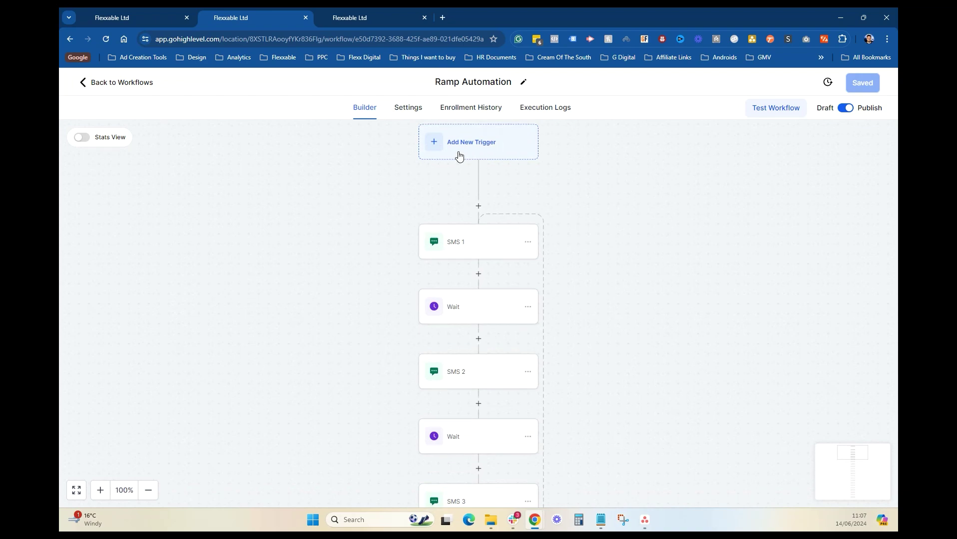
left_click(787, 112)
left_click(679, 206)
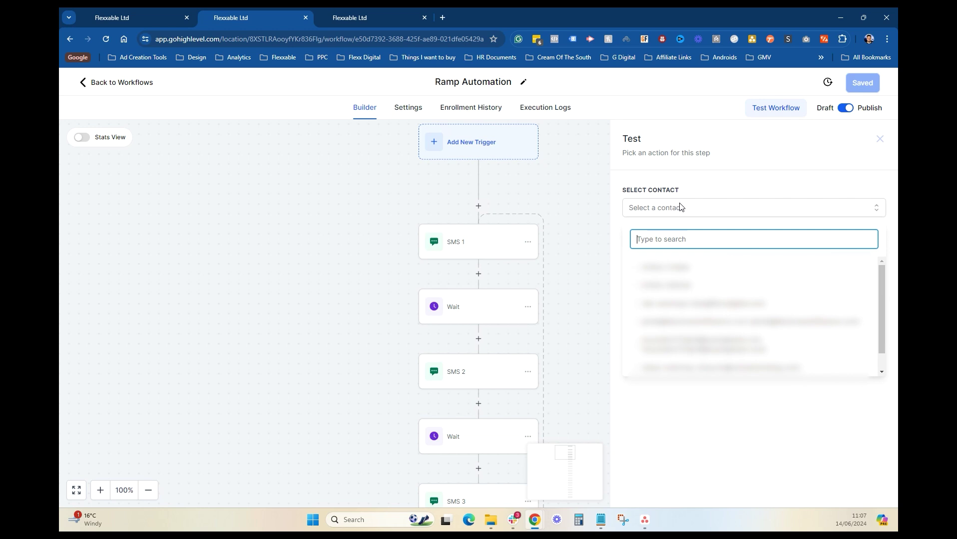
type("ty")
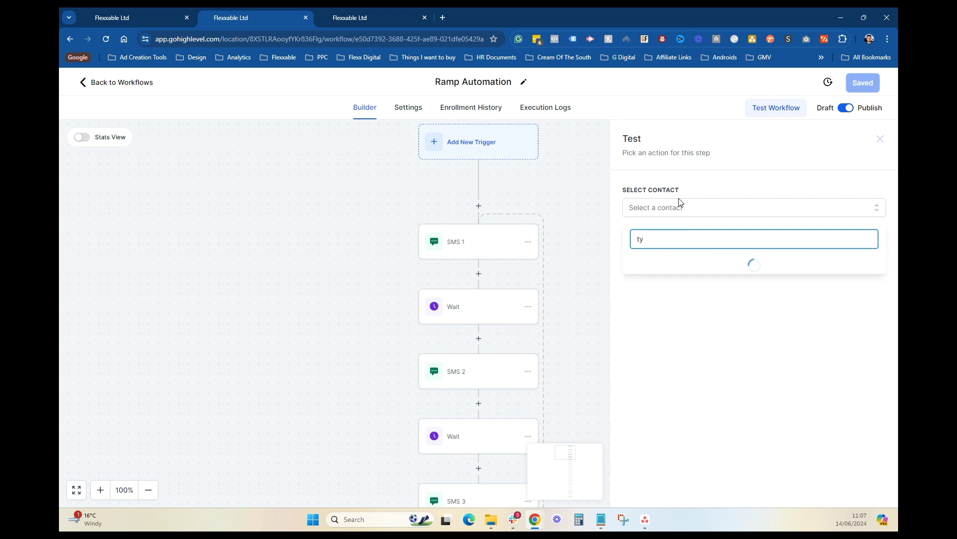
type("st connolly")
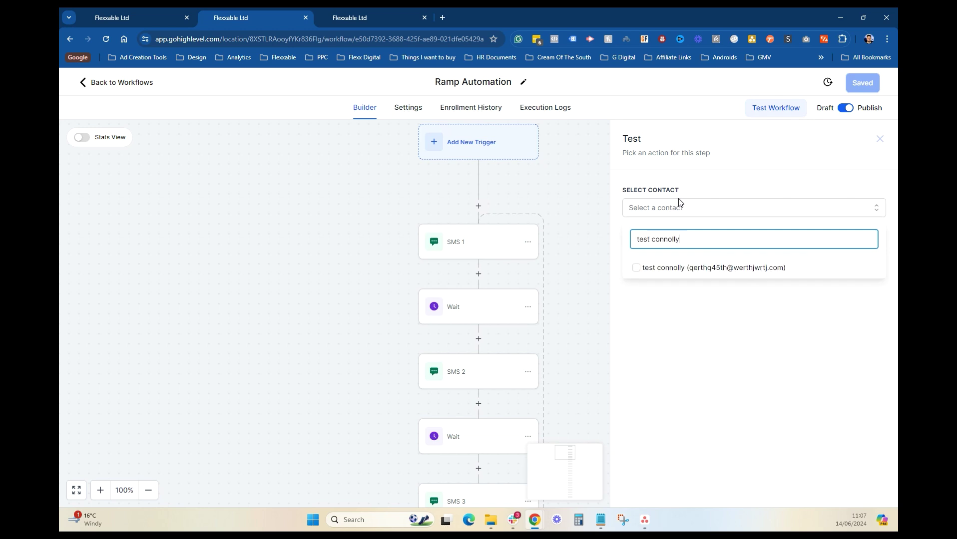
left_click(668, 270)
left_click(678, 323)
left_click(648, 242)
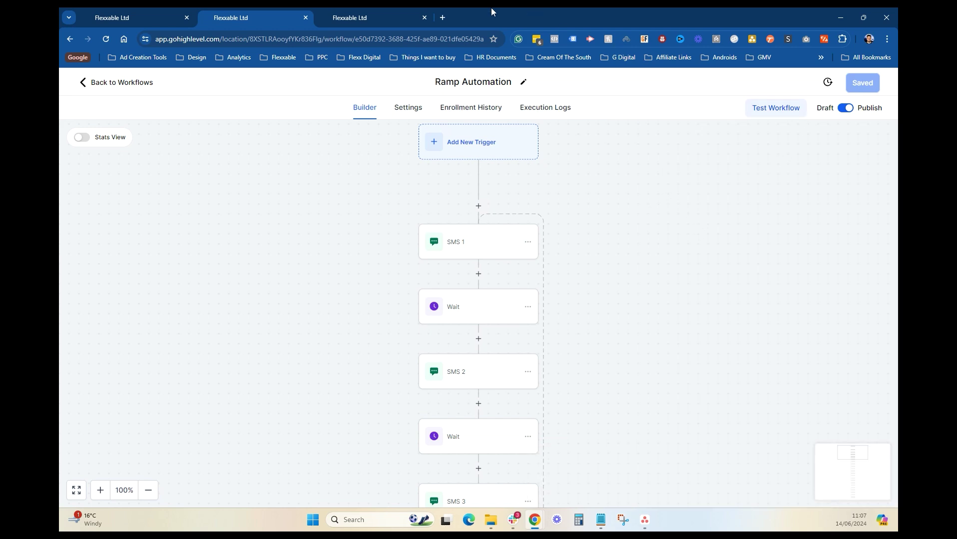
left_click(387, 16)
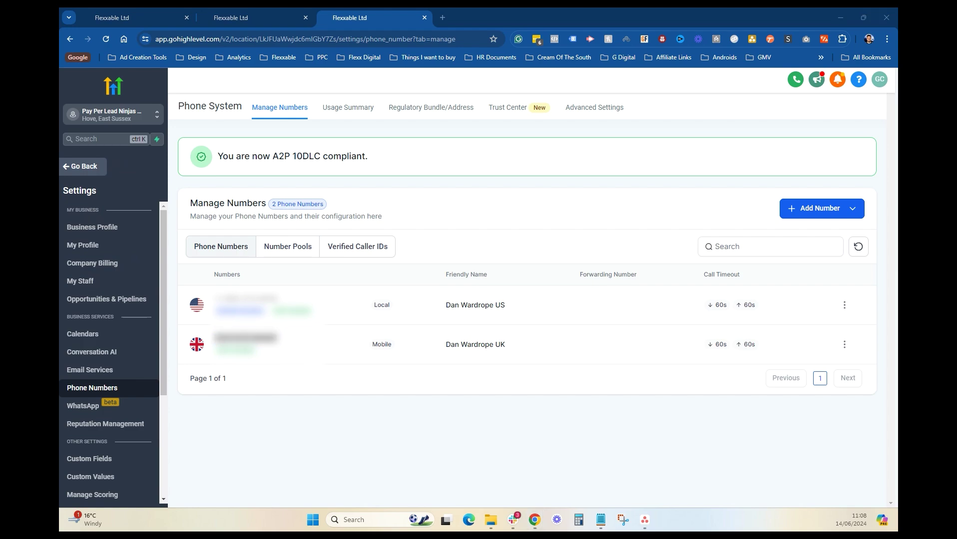
Step: In the first contact's record, untick Text Messages DND and expand its Automation workflows
left_click(89, 168)
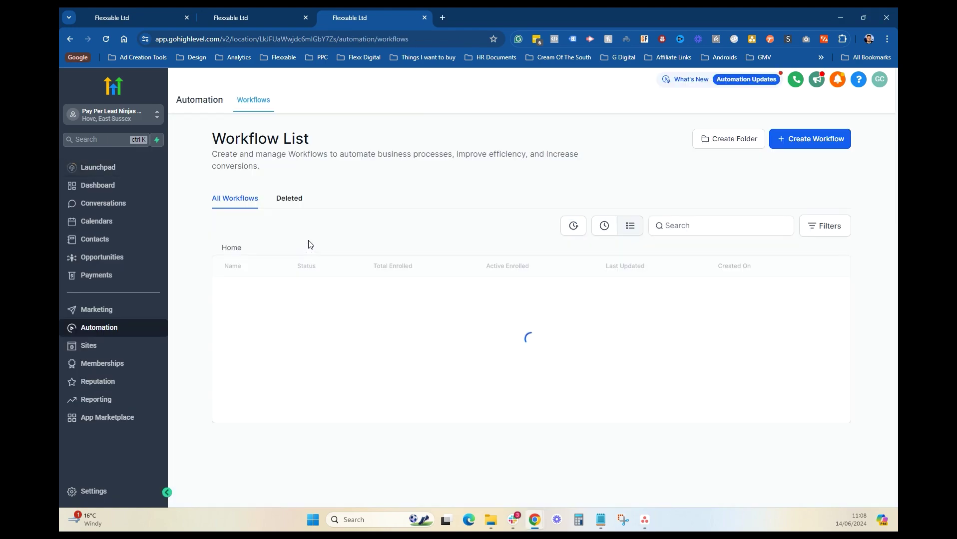
left_click(122, 239)
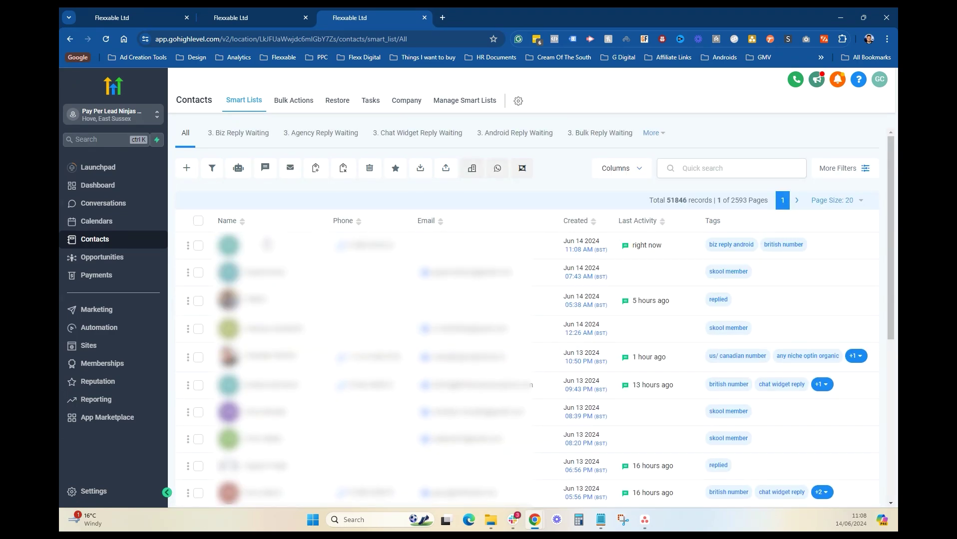
left_click(267, 244)
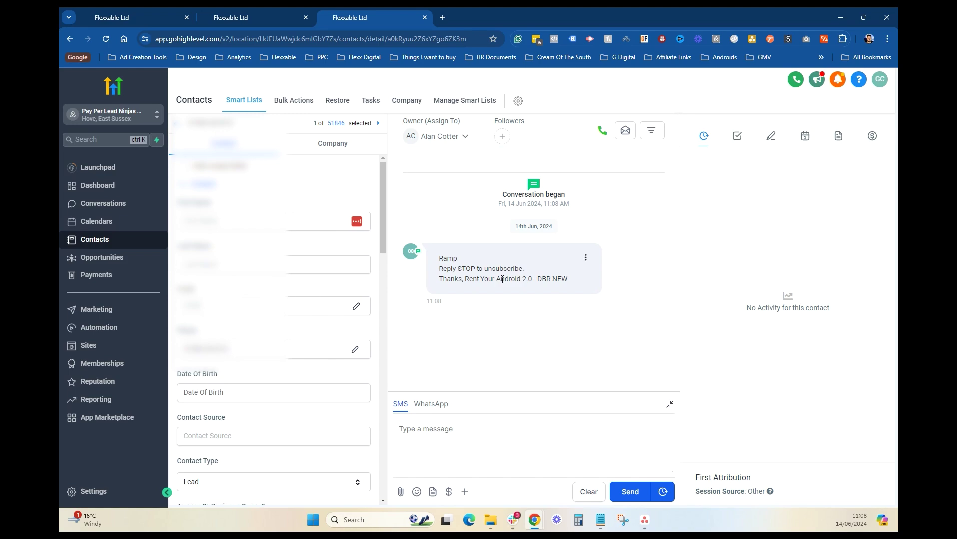
scroll(301, 280, "down", 10)
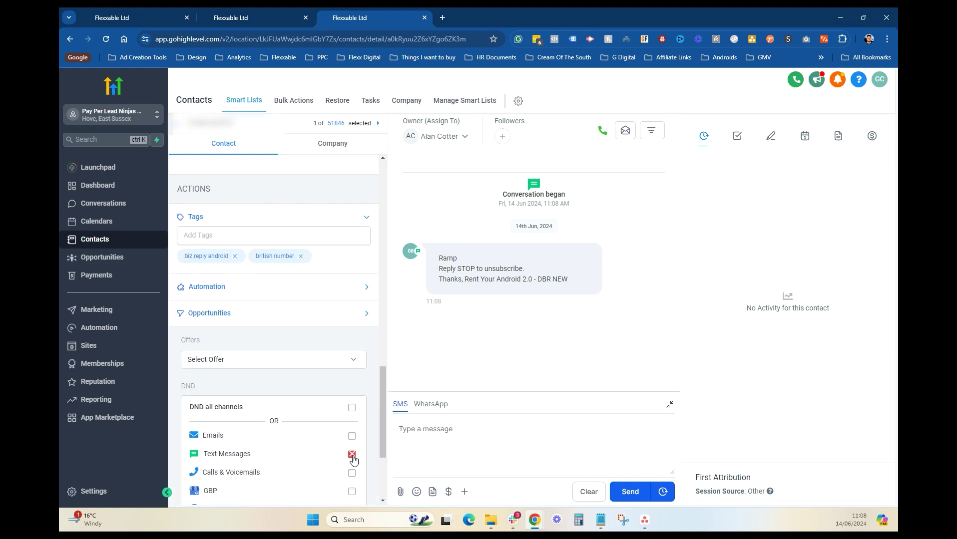
left_click(352, 456)
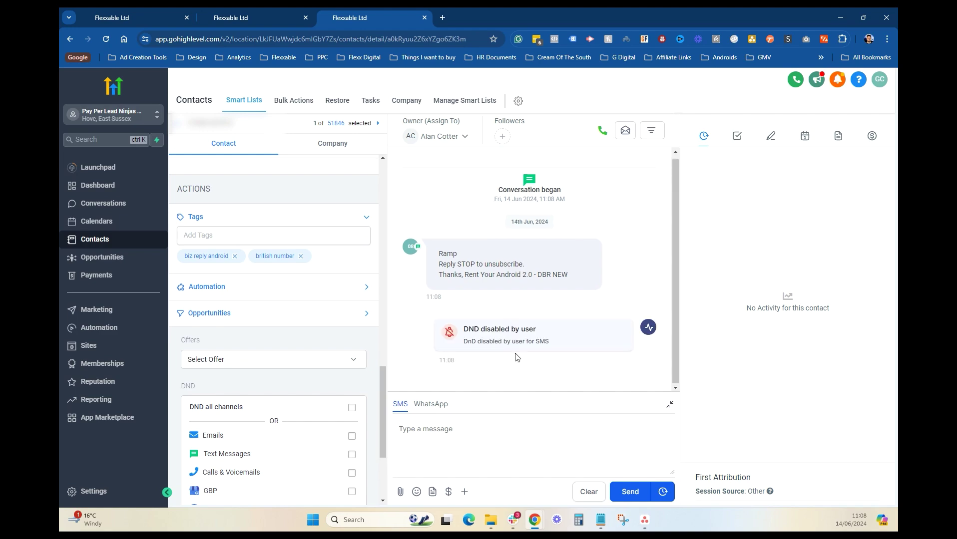
scroll(371, 320, "up", 3)
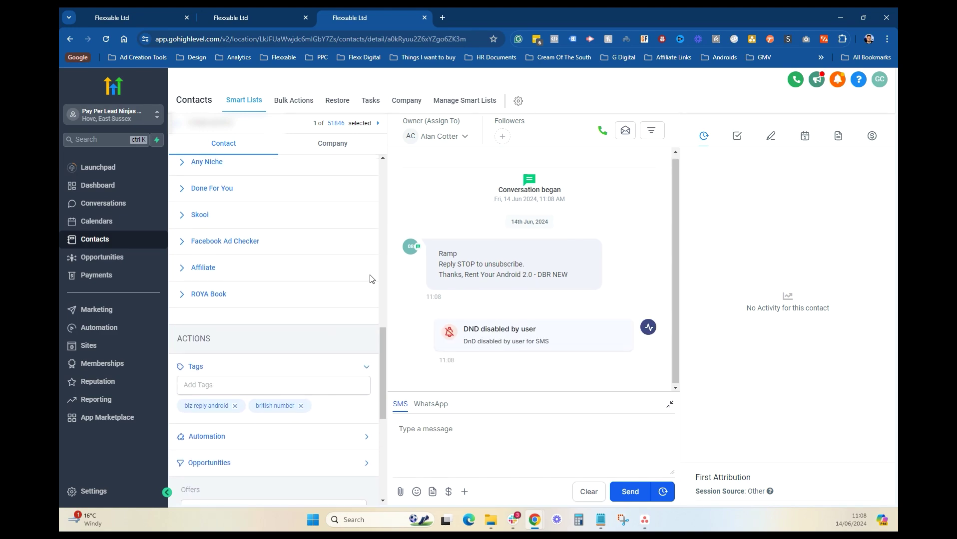
scroll(290, 275, "up", 3)
scroll(263, 276, "down", 7)
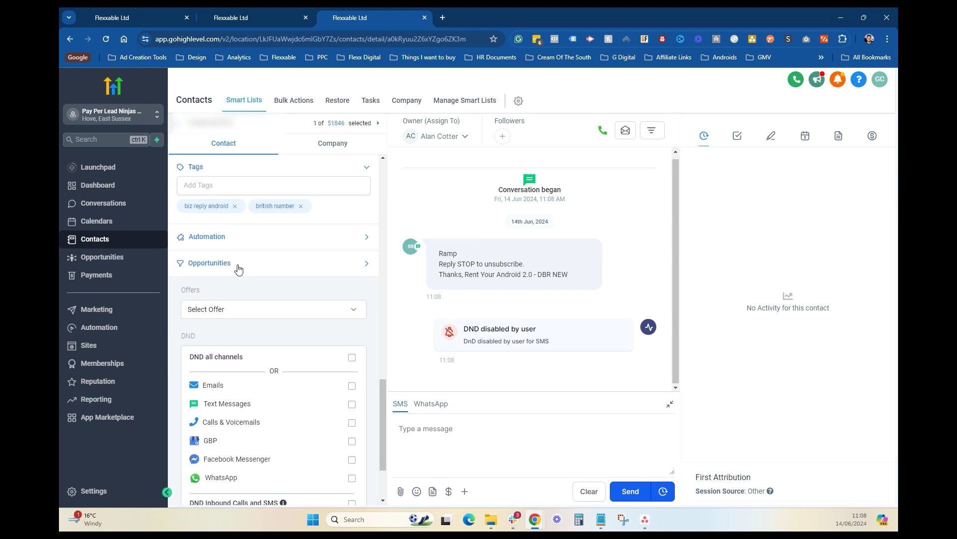
left_click(218, 239)
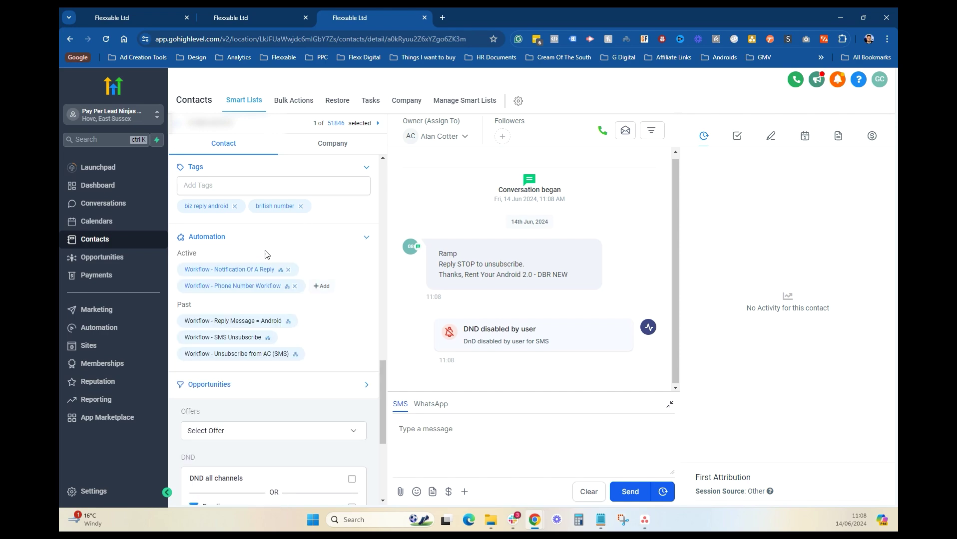
Step: Add the contact to the Ramp Automation workflow under Active workflows
left_click(323, 285)
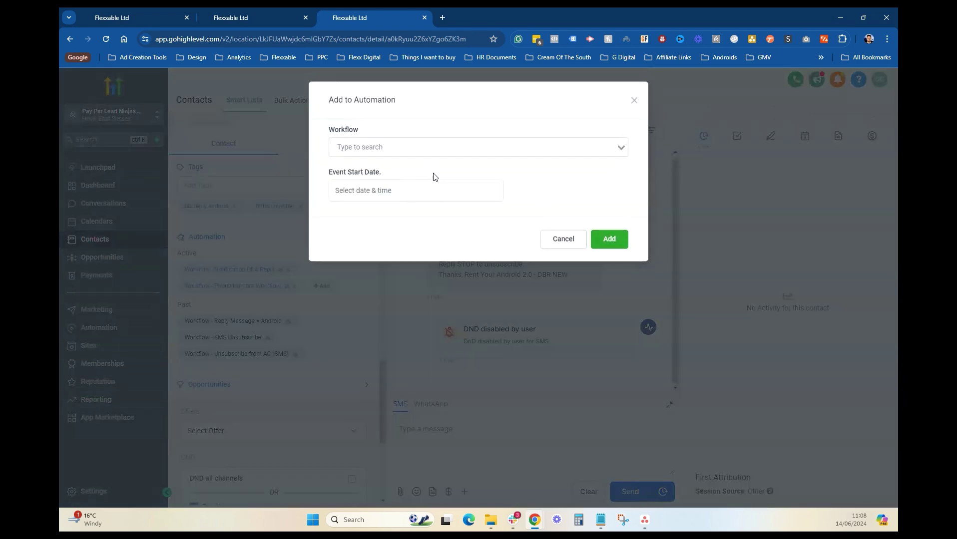
left_click(432, 150)
type("ramp")
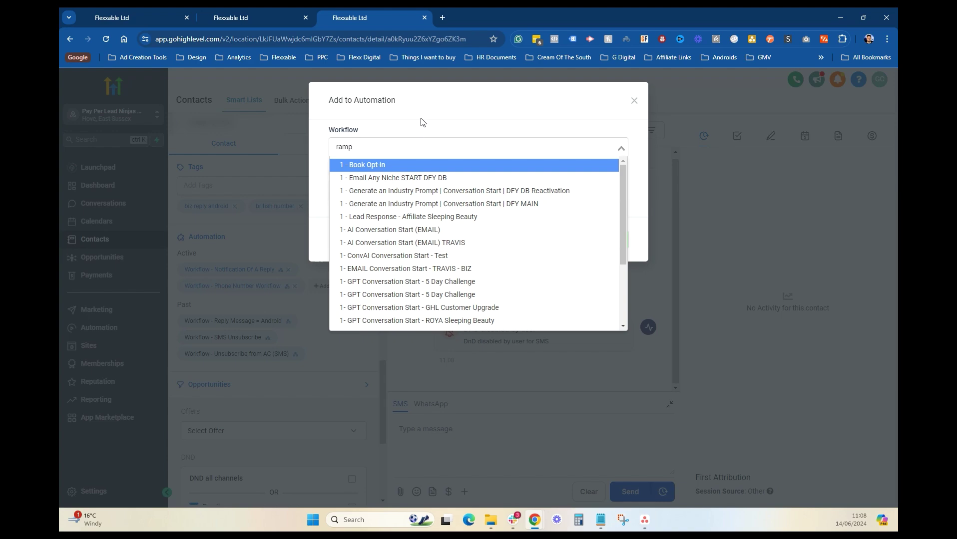
left_click(413, 164)
left_click(619, 238)
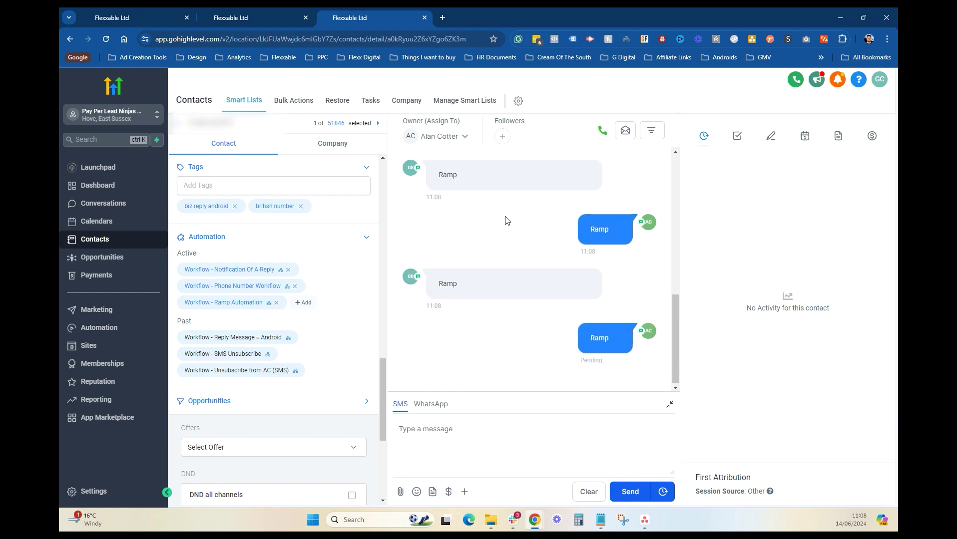
Step: Open the Rent Your Android 2.0 - DBR NEW sub-account's Advanced Settings via a 'rent' search
left_click(96, 13)
left_click(140, 81)
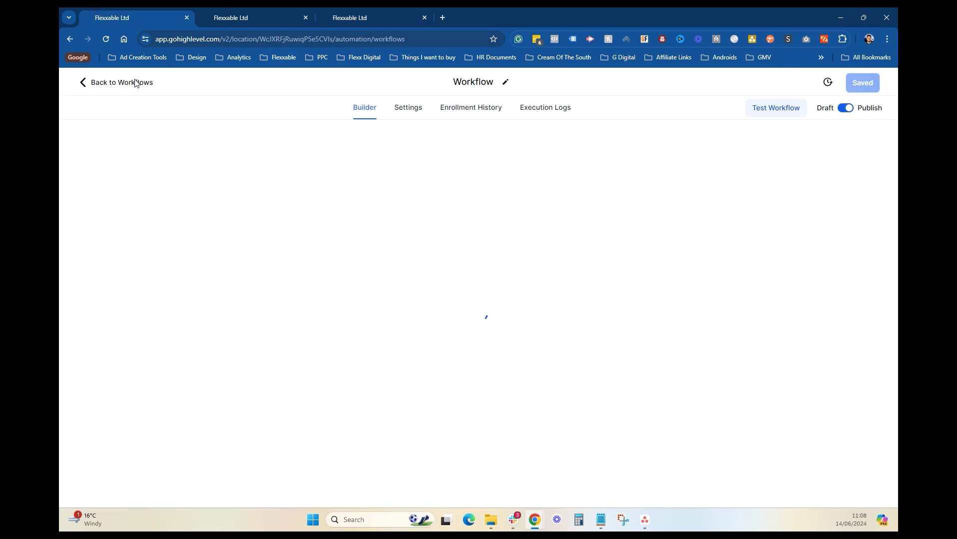
left_click(114, 115)
left_click(190, 145)
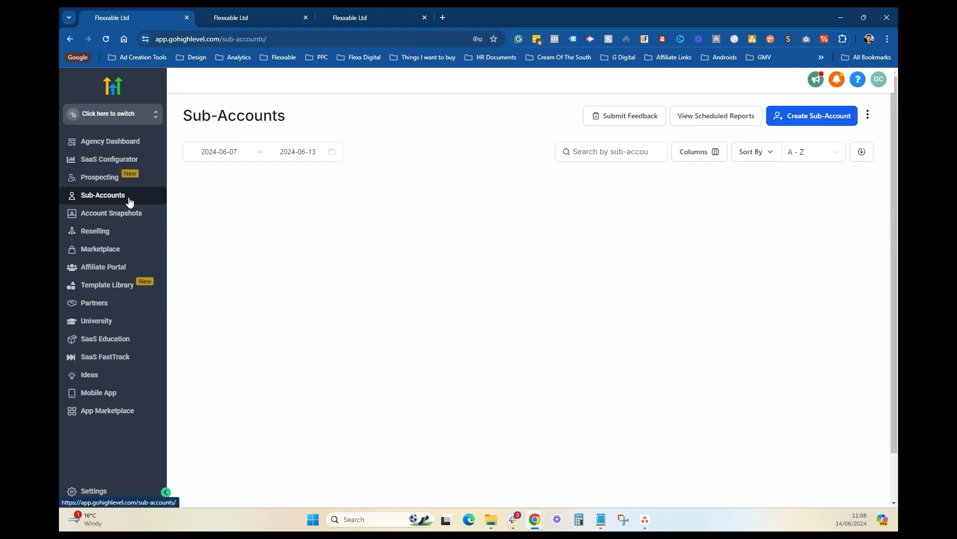
left_click(633, 153)
type("rent")
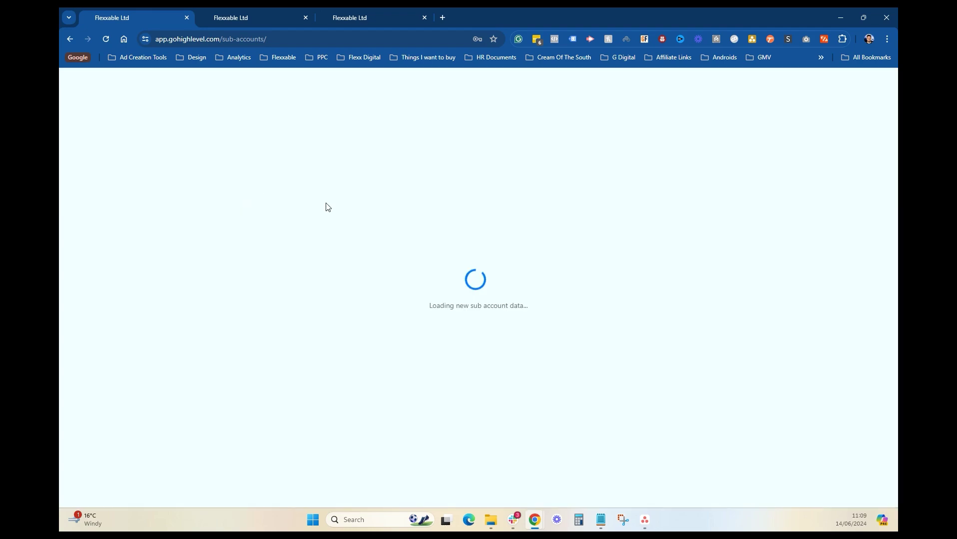
left_click(567, 201)
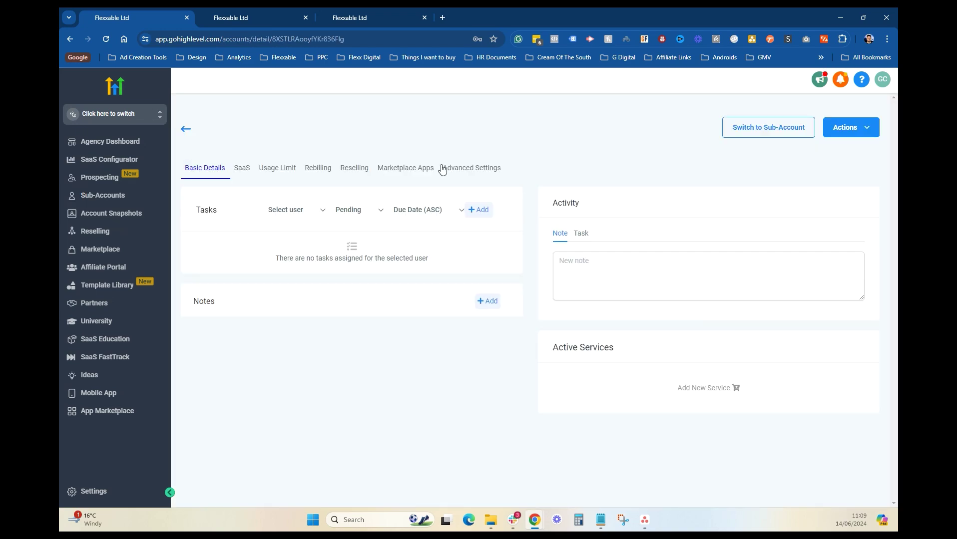
left_click(445, 168)
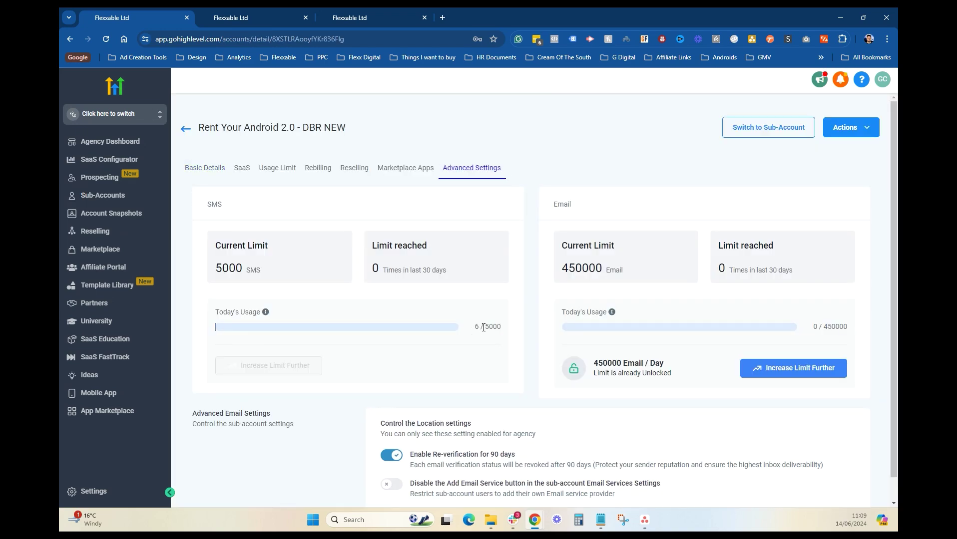
Step: Reload the usage settings to see 9 of 5000 SMS today, then return to the conversation
left_click(384, 10)
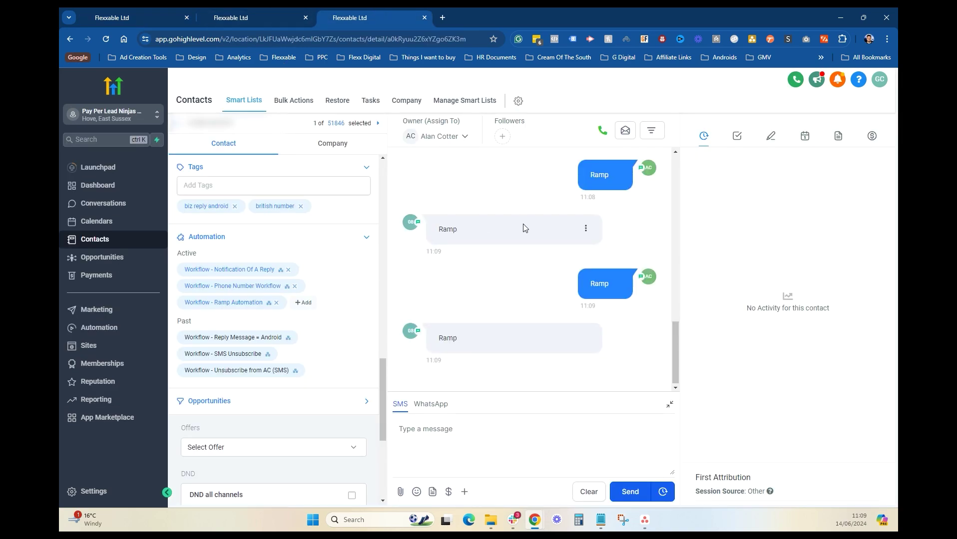
scroll(508, 240, "up", 10)
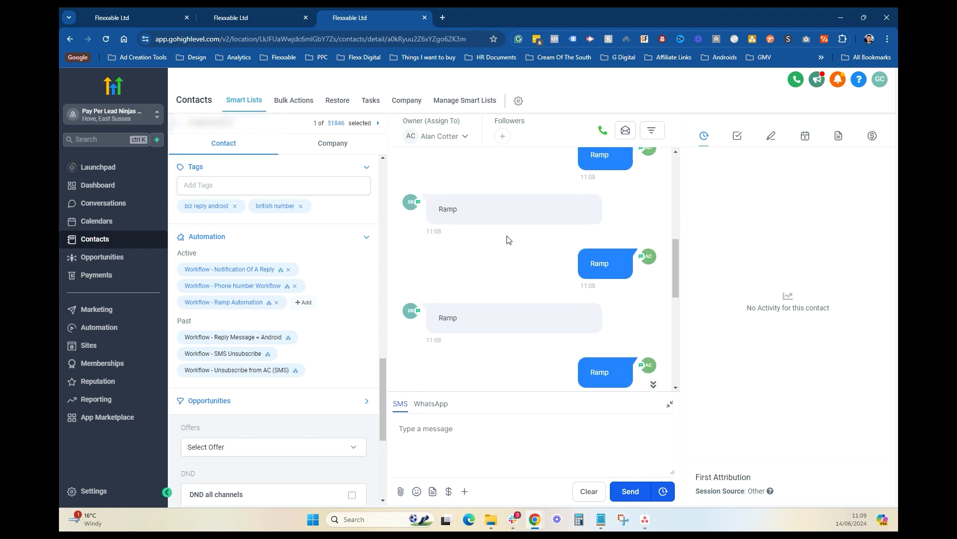
scroll(508, 240, "down", 10)
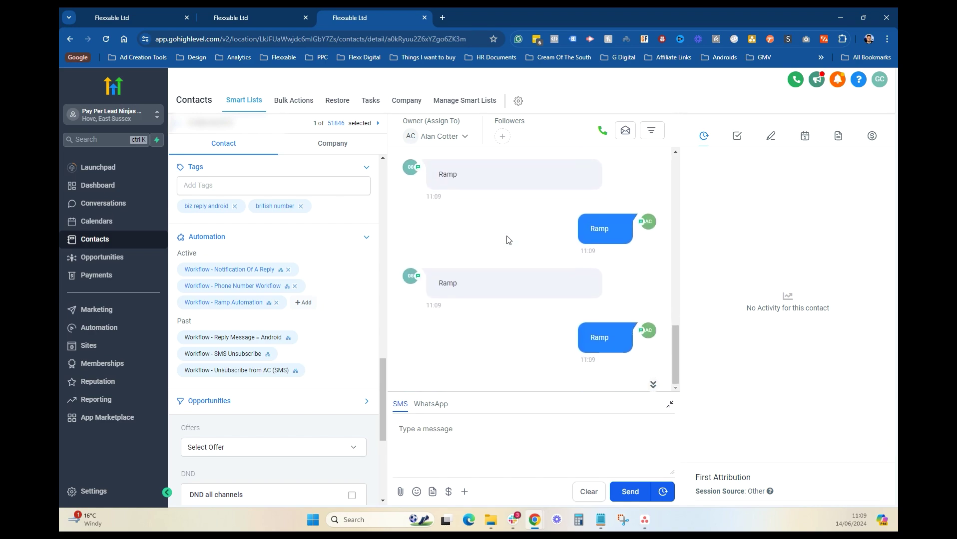
left_click(270, 8)
left_click(177, 8)
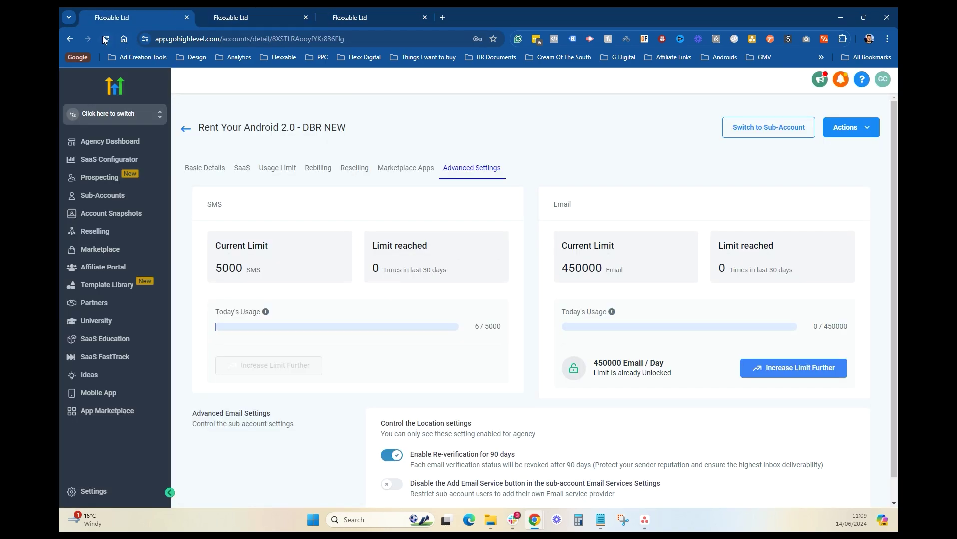
key("F5")
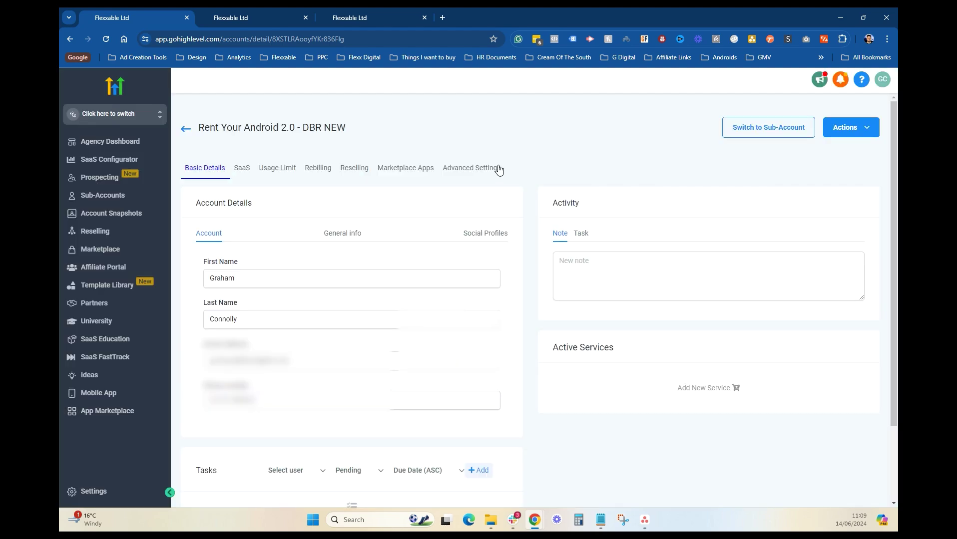
left_click(497, 173)
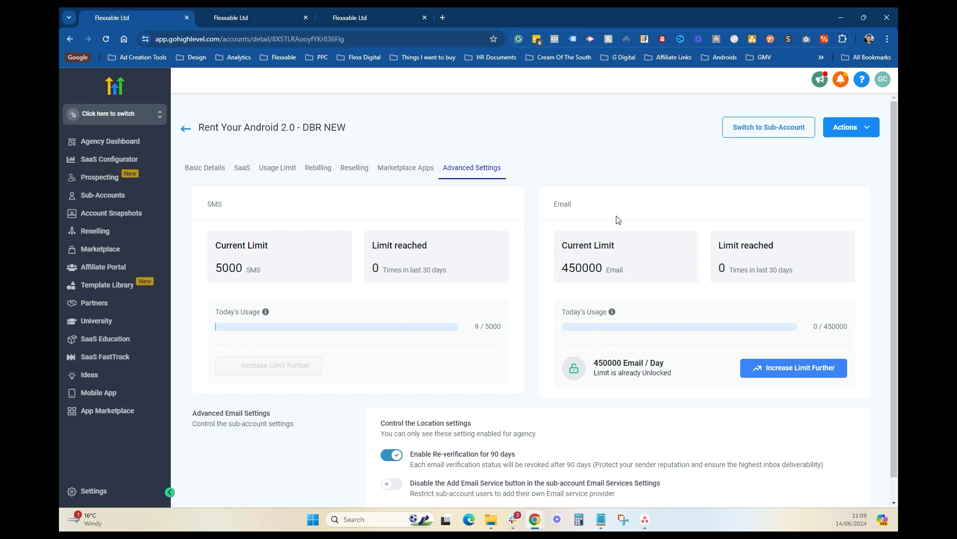
left_click(385, 14)
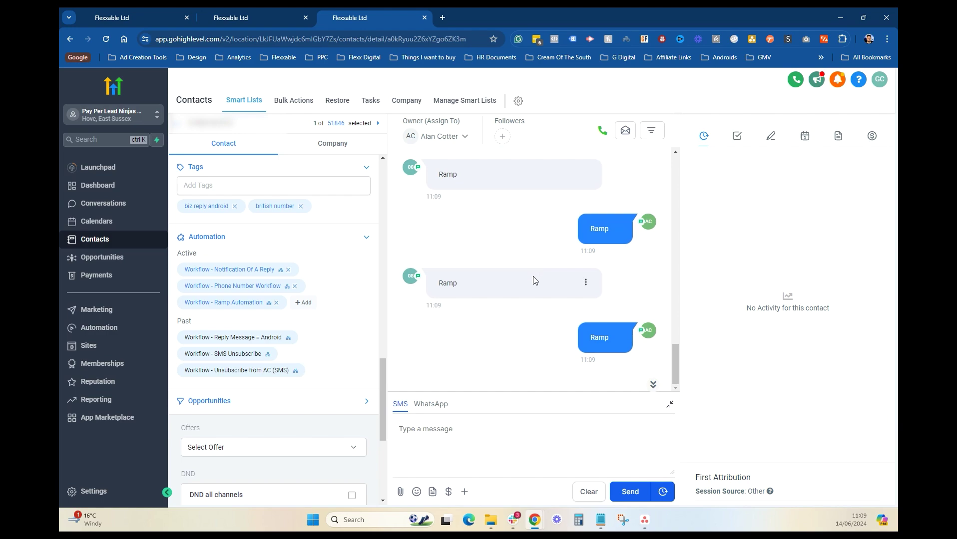
Step: Scroll the contact's conversation to the bottom to watch the newest 11:10 Ramp texts arrive
scroll(535, 275, "up", 5)
scroll(536, 270, "down", 4)
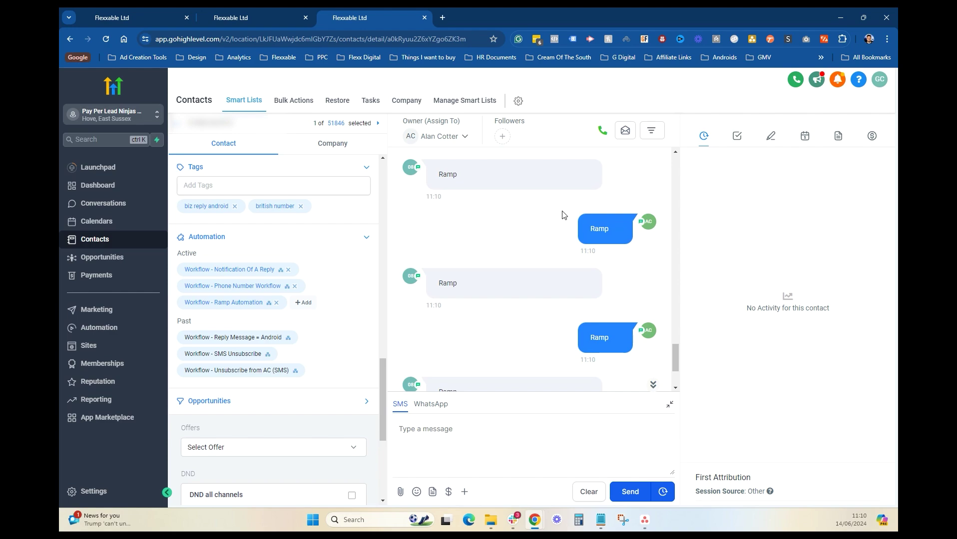
scroll(657, 267, "down", 1)
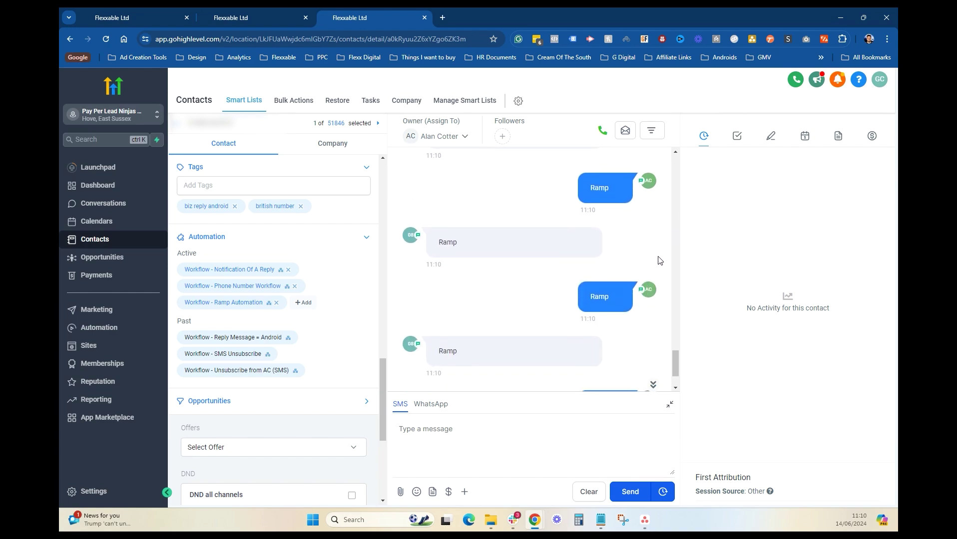
scroll(659, 261, "down", 1)
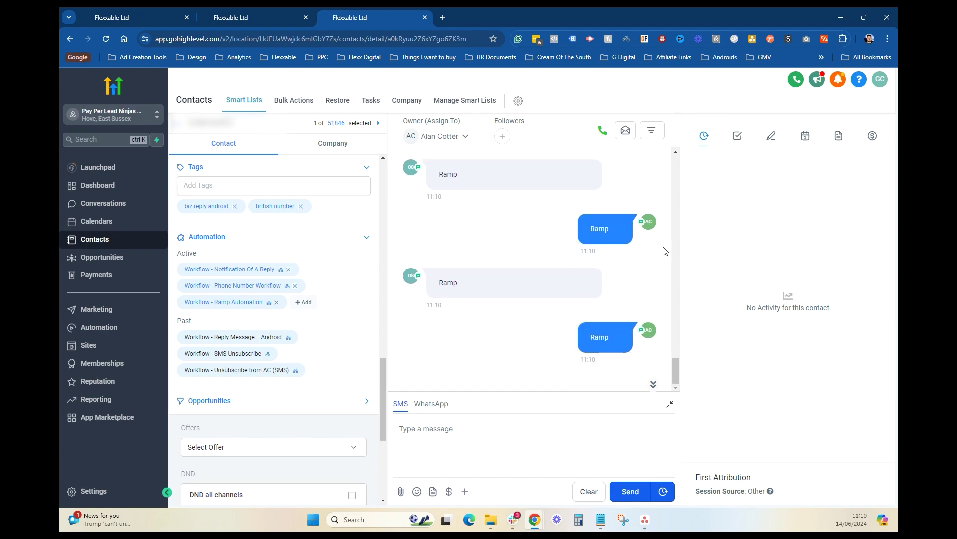